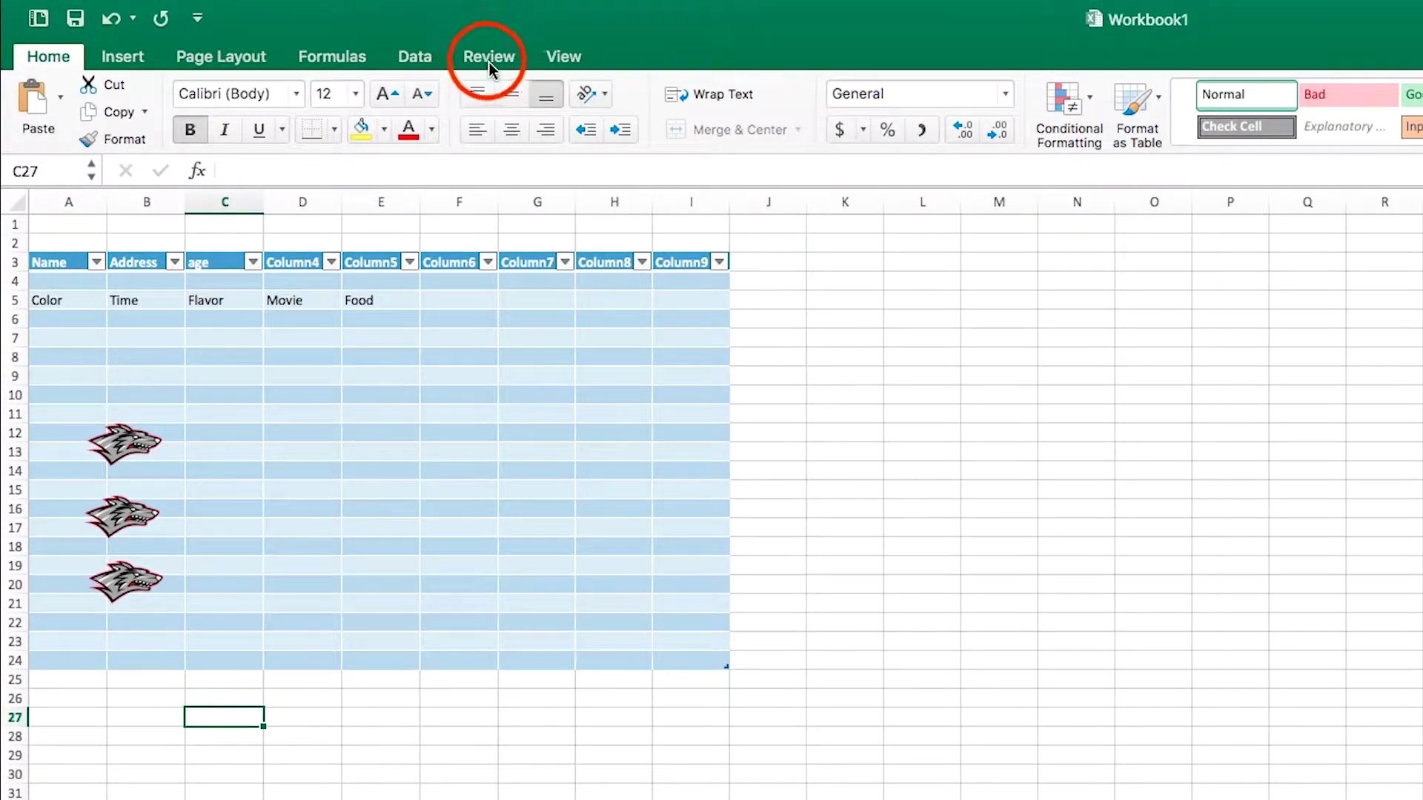
Run the Accessibility Checker from the Review ribbon, reporting no issues found
{"action": "left_click", "coordinate": [489, 57]}
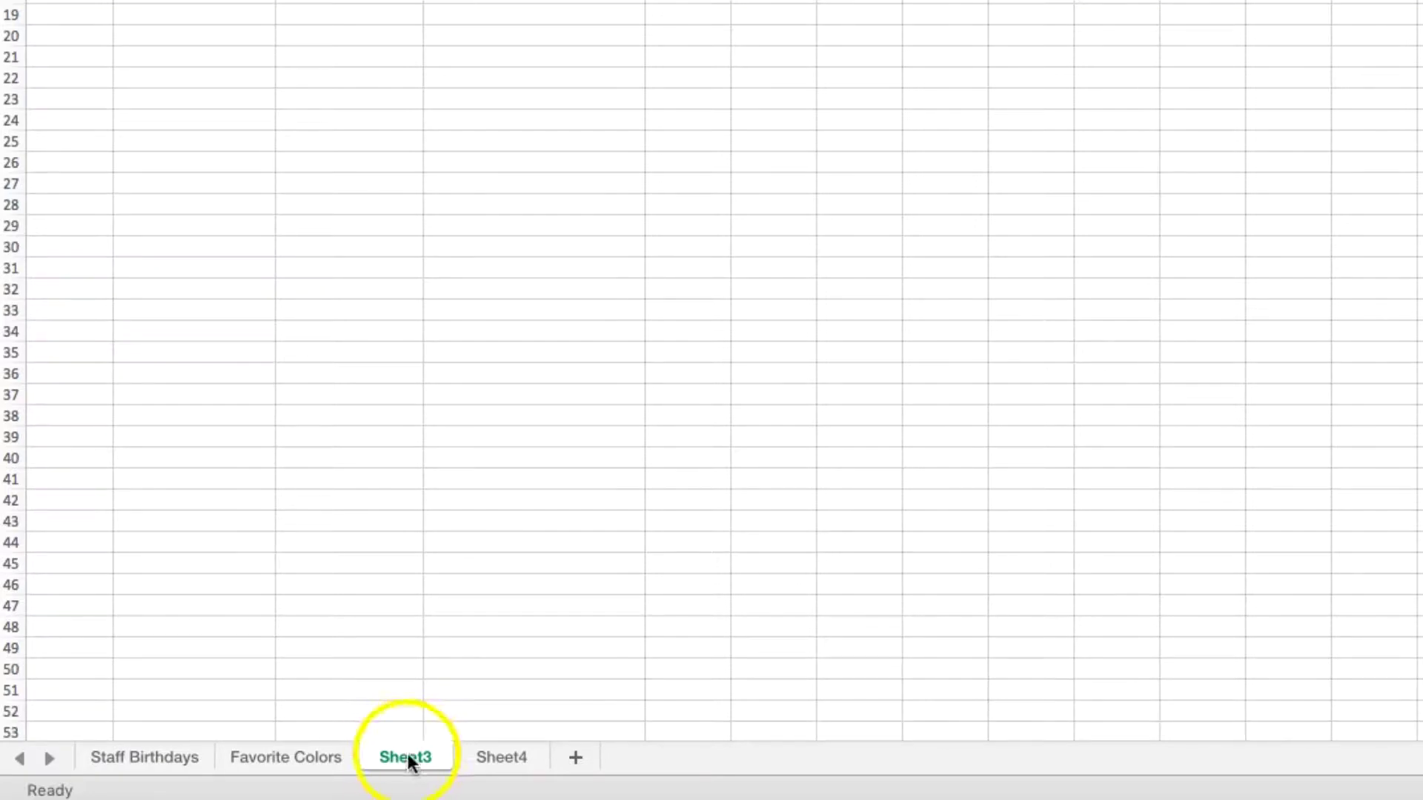
Rename the Sheet3 tab to Favorite Cake via its shortcut menu
{"action": "right_click", "coordinate": [405, 753]}
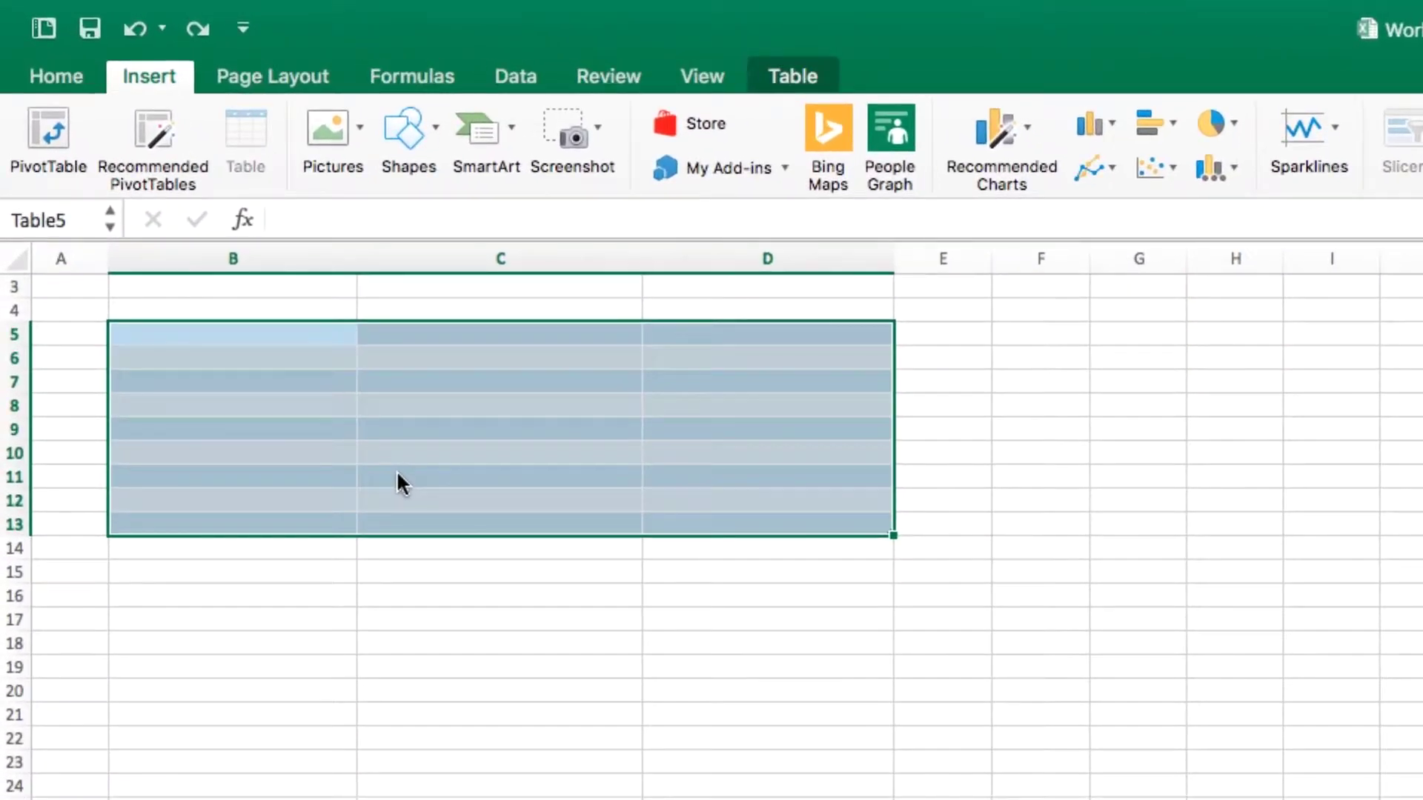
Enable the table's Header Row and label the columns Name, Age and a favourite-colour heading
{"action": "left_click", "coordinate": [790, 76]}
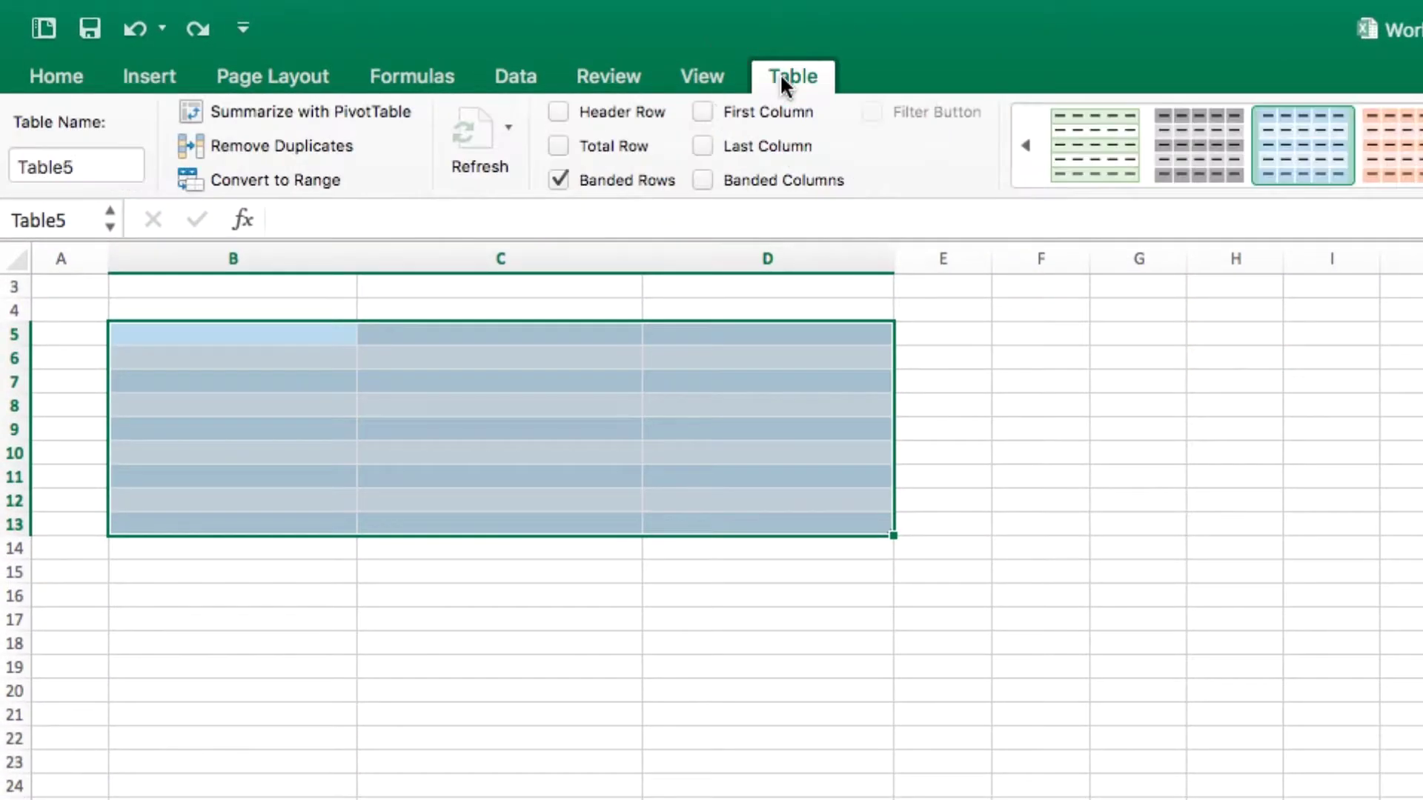
{"action": "left_click", "coordinate": [559, 112]}
{"action": "left_click", "coordinate": [144, 310]}
{"action": "type", "text": "Name"}
{"action": "key", "text": "Tab"}
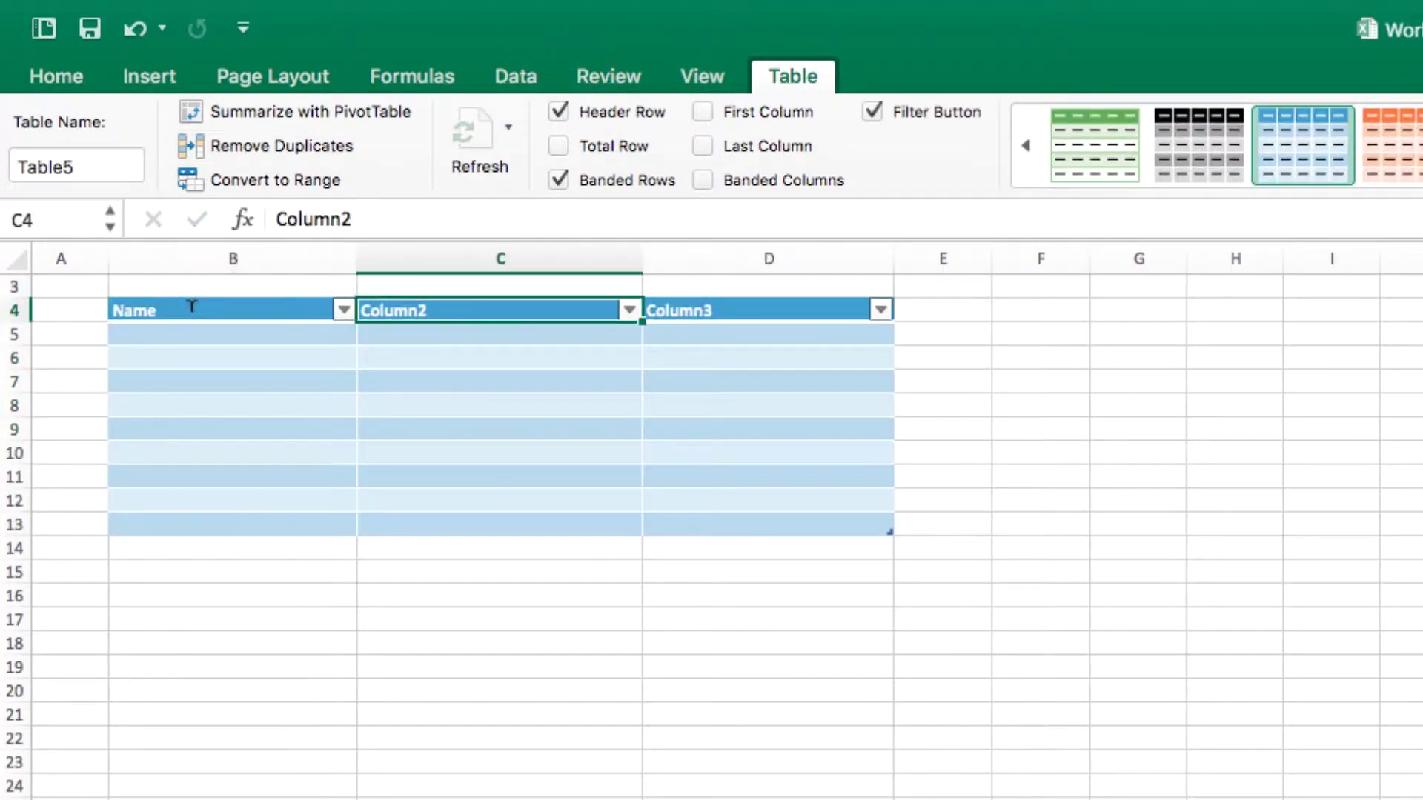
{"action": "type", "text": "Age"}
{"action": "key", "text": "Tab"}
{"action": "type", "text": "Favor"}
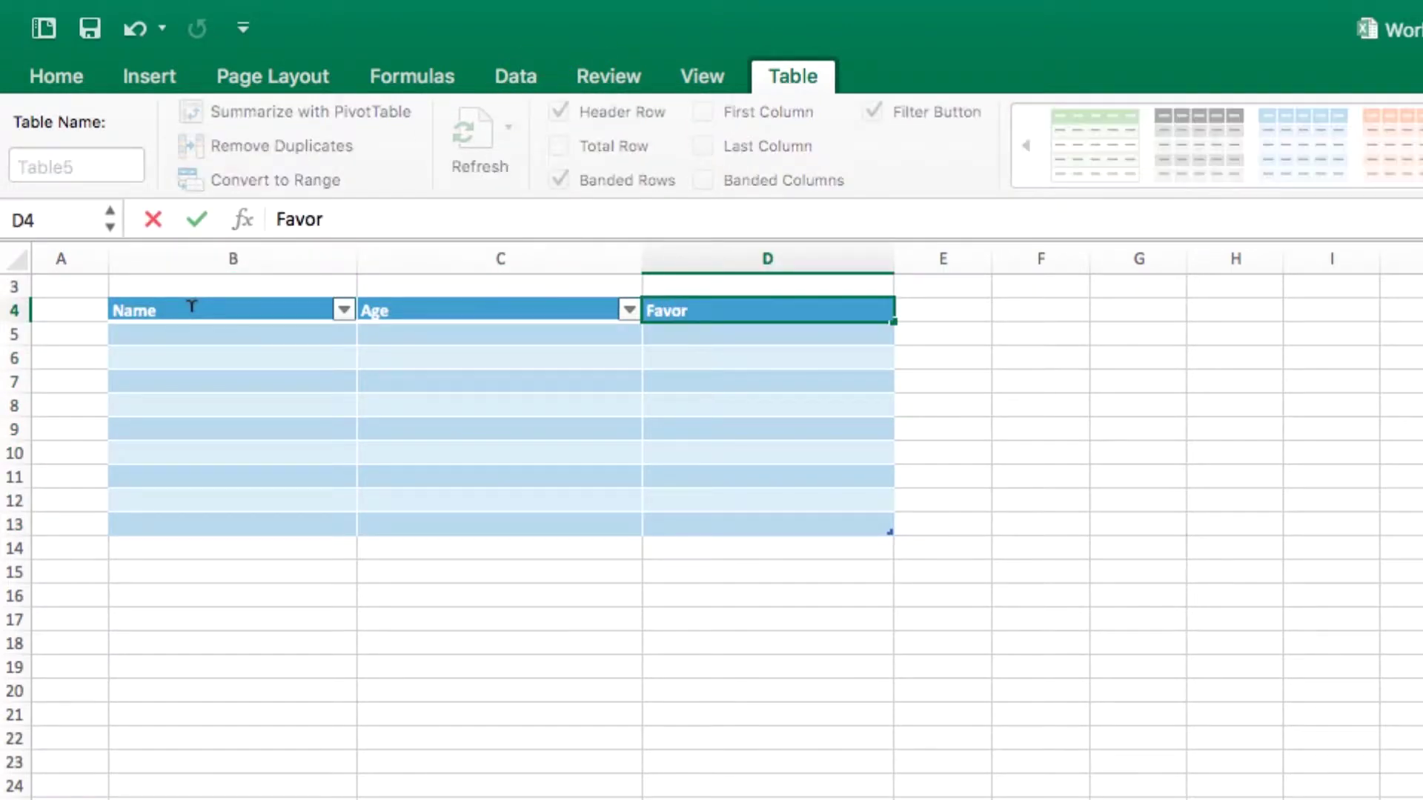
{"action": "type", "text": "ite Color"}
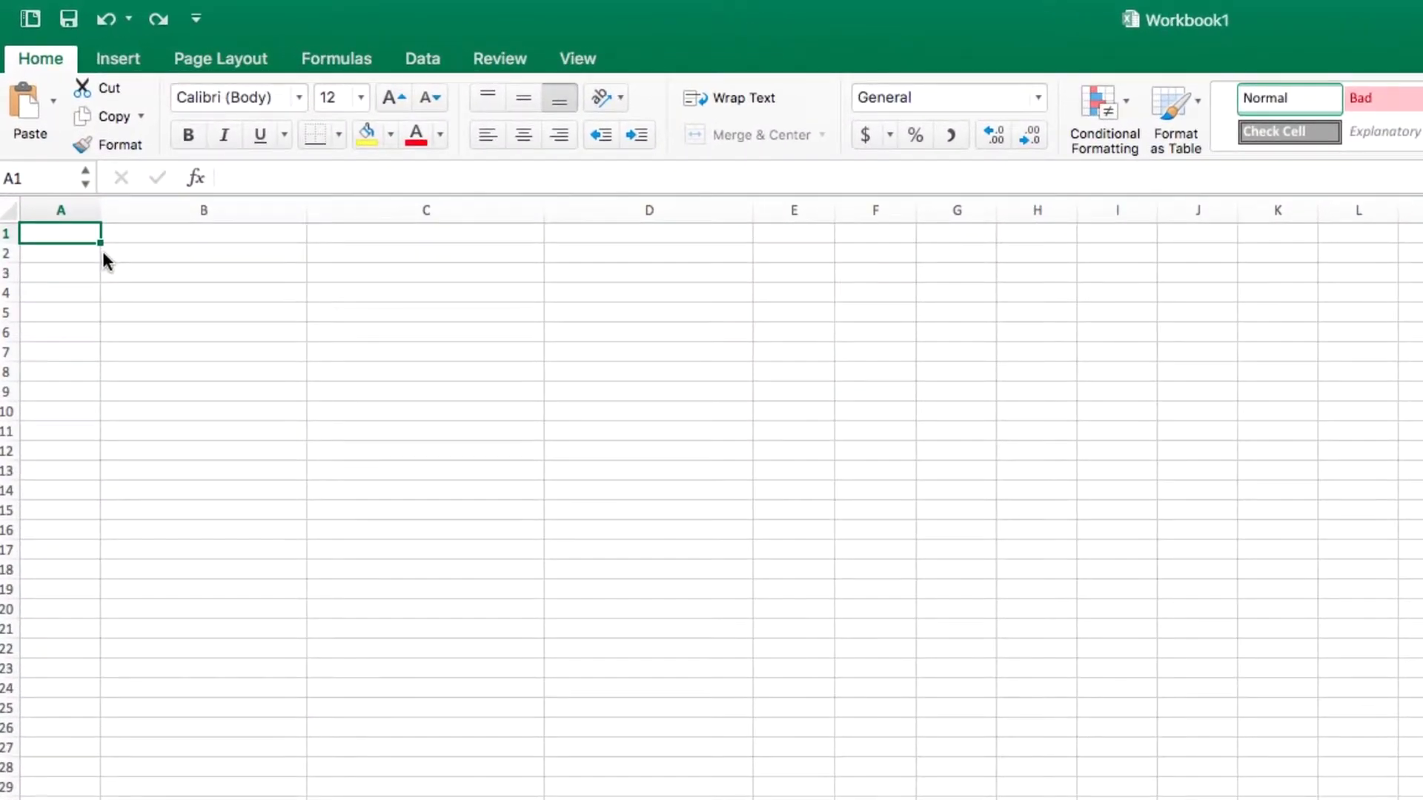
Create a table from B2:D12 with My table has headers ticked
{"action": "left_click", "coordinate": [102, 251]}
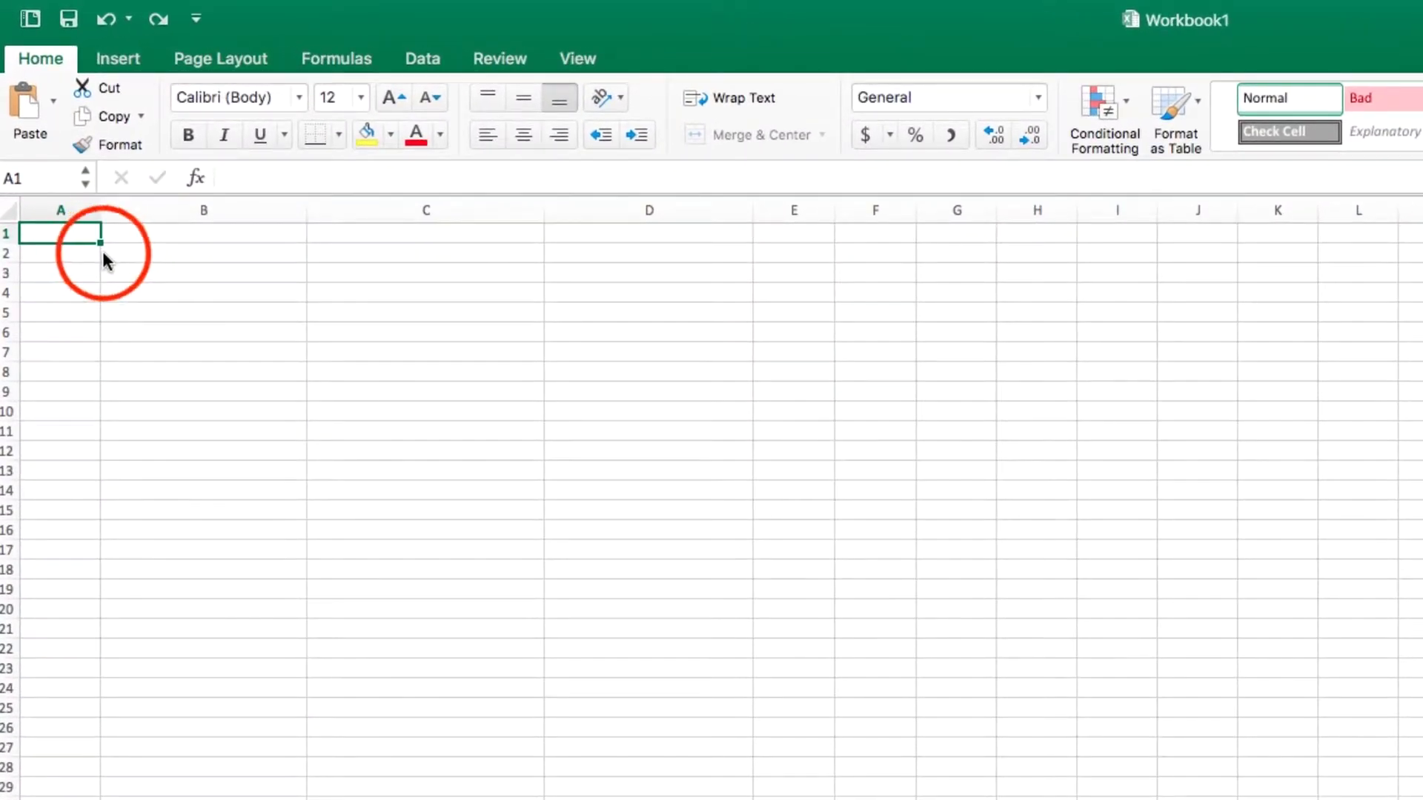
{"action": "left_click_drag", "start_coordinate": [106, 253], "coordinate": [619, 449]}
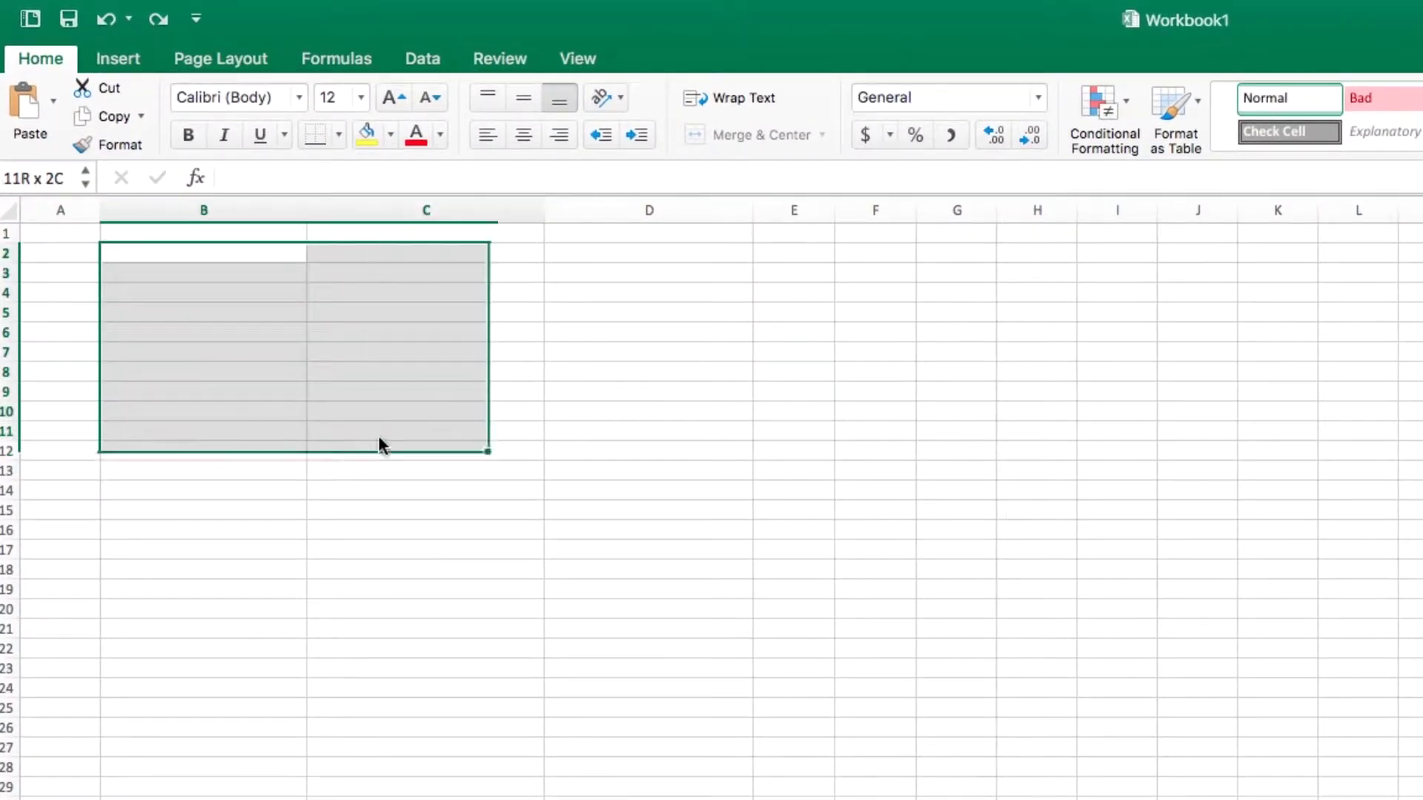
{"action": "left_click", "coordinate": [120, 58]}
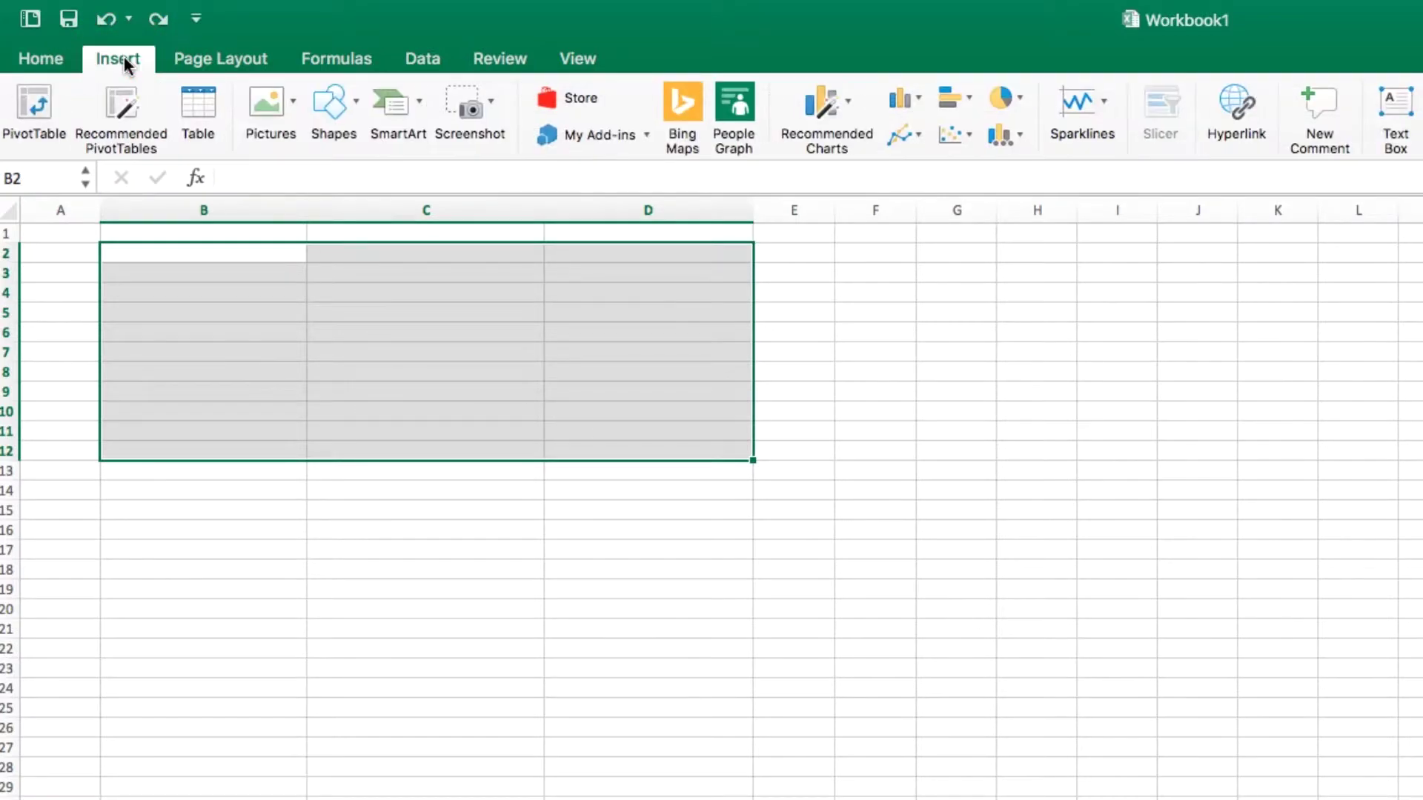
{"action": "left_click", "coordinate": [198, 112]}
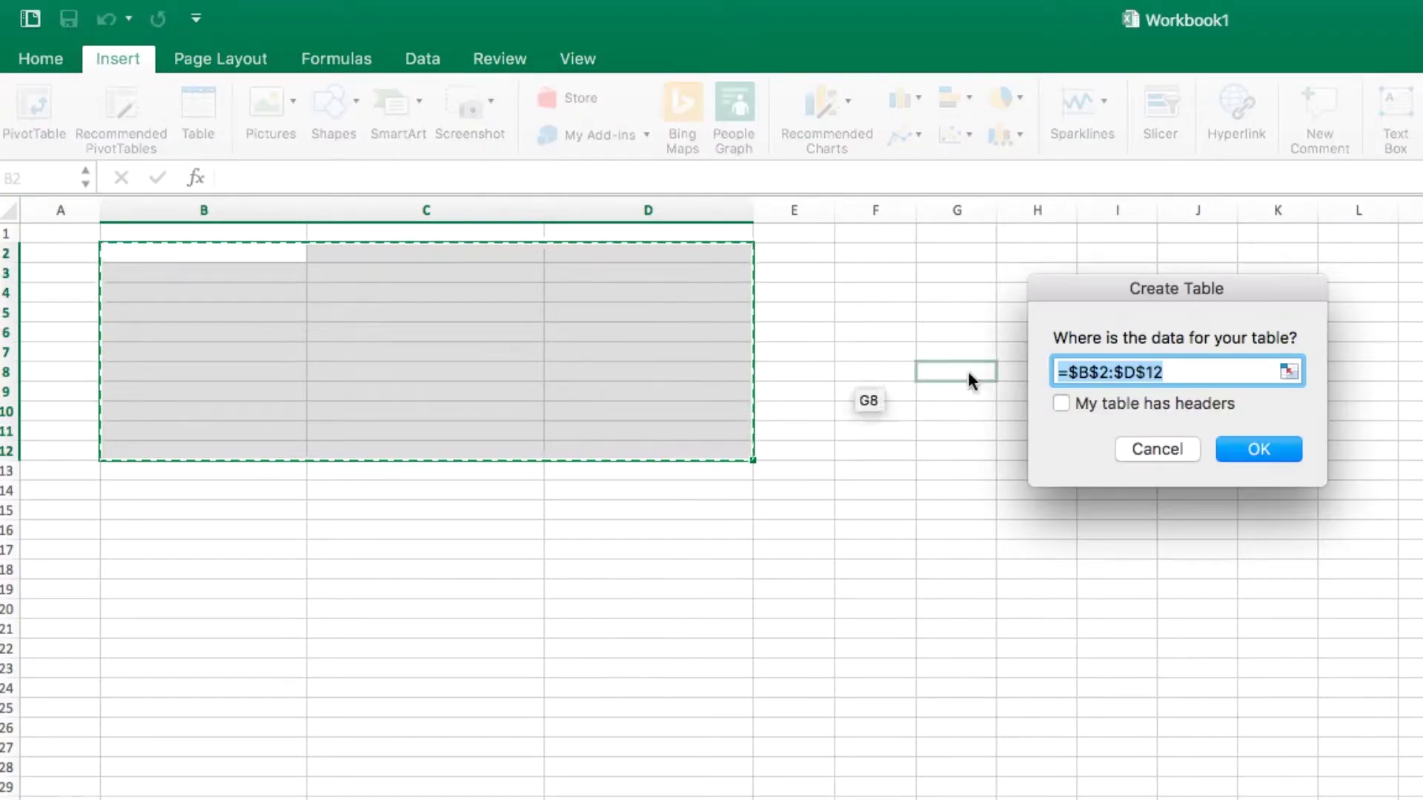
{"action": "left_click", "coordinate": [1060, 404]}
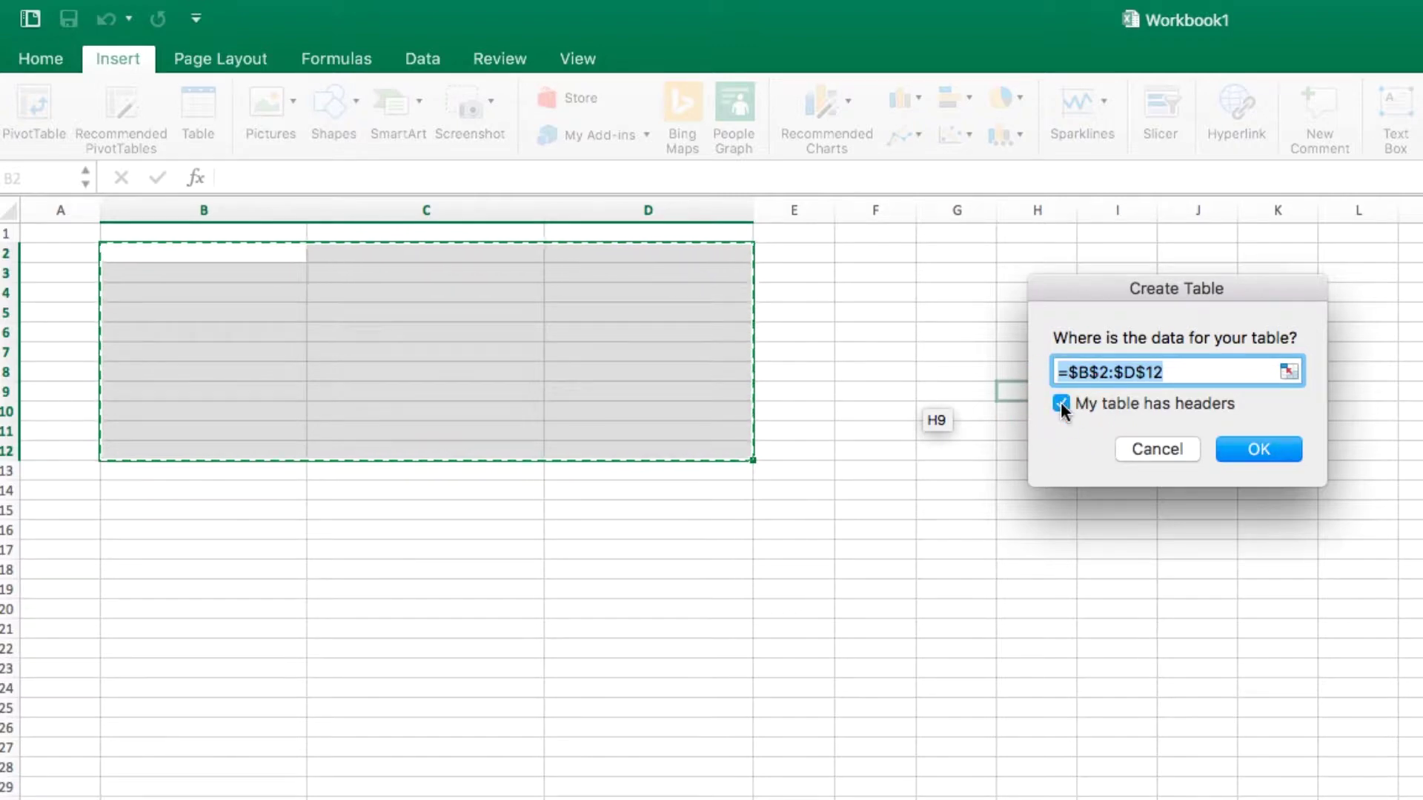
{"action": "left_click", "coordinate": [1258, 449]}
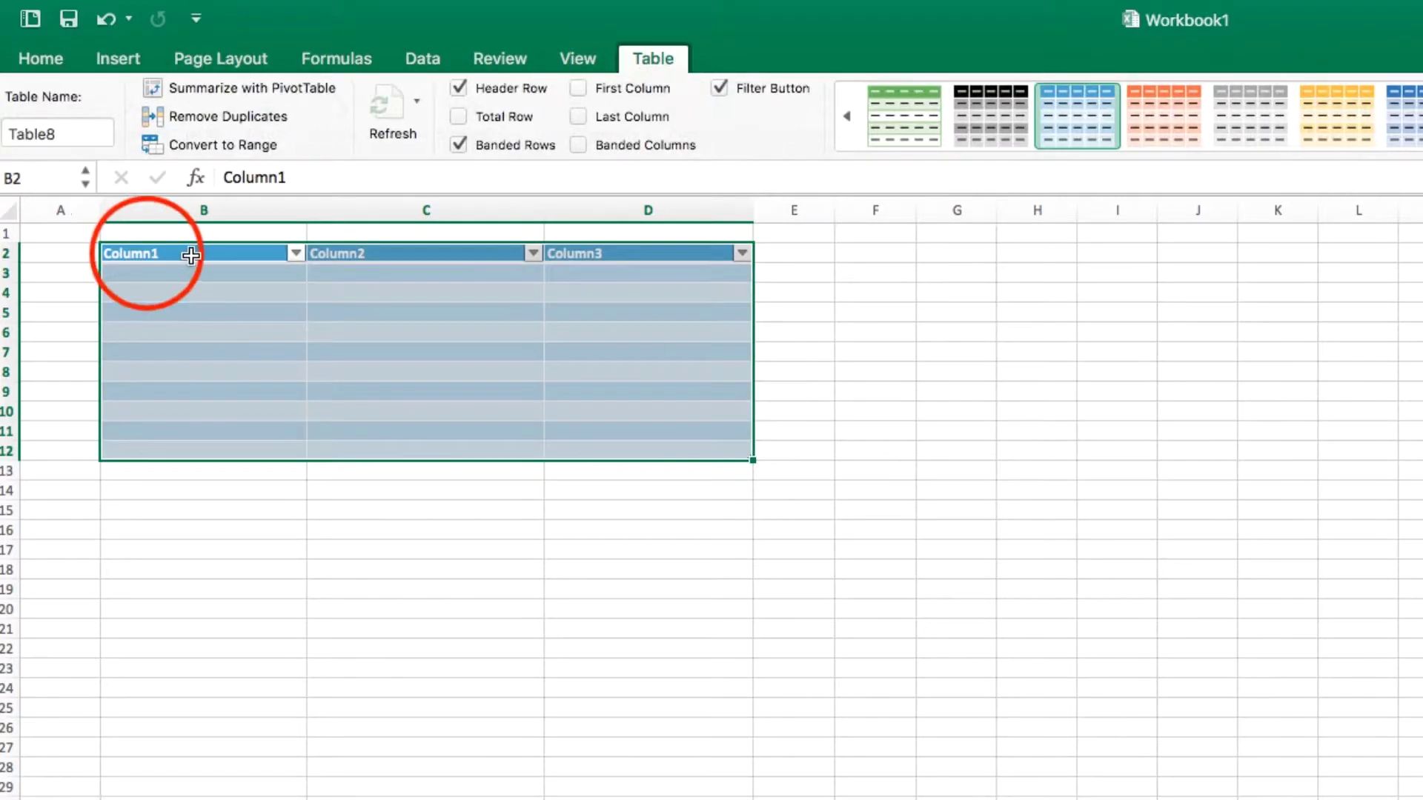
Rename the first two column headers to Name and Age
{"action": "left_click", "coordinate": [145, 253]}
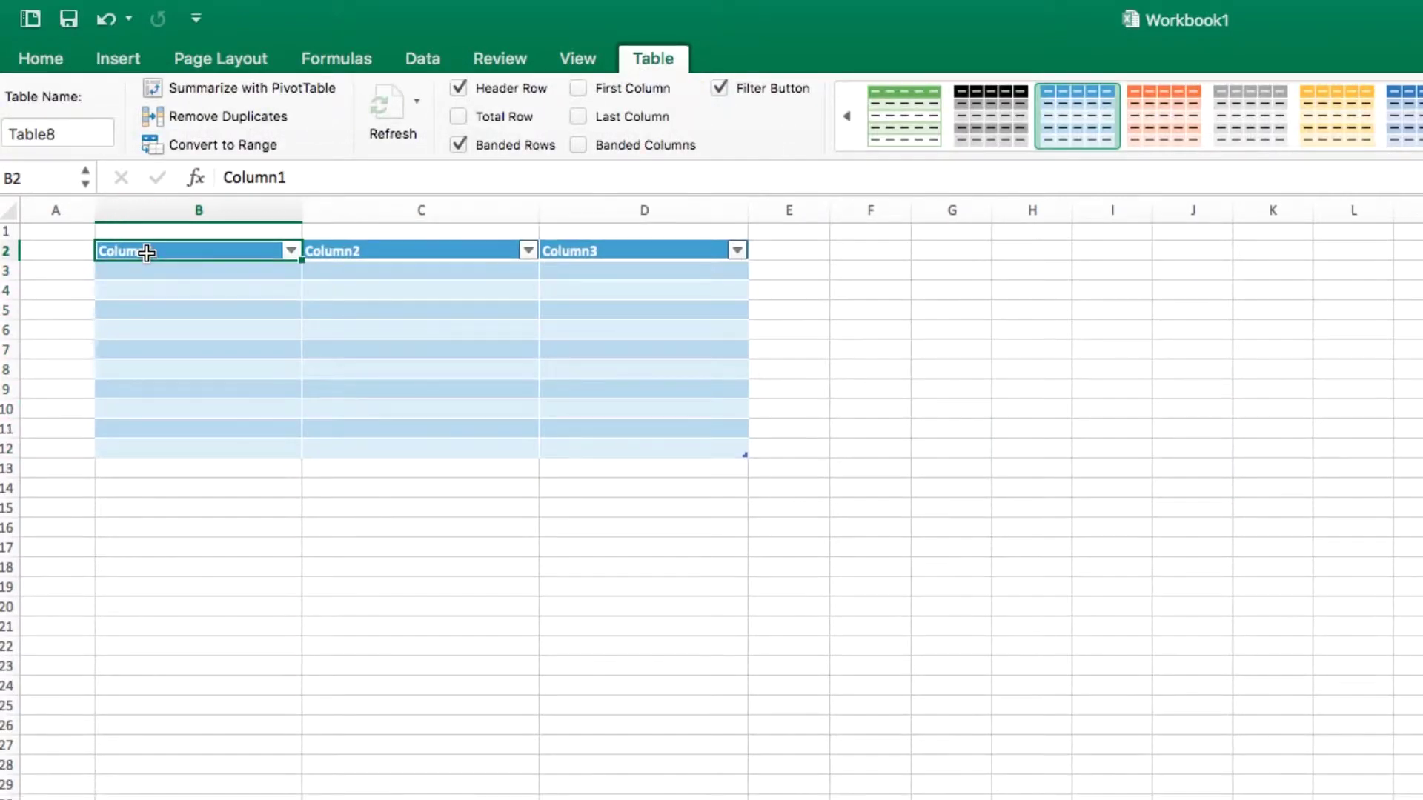
{"action": "type", "text": "Name"}
{"action": "key", "text": "Tab"}
{"action": "type", "text": "Age"}
{"action": "key", "text": "Tab"}
{"action": "type", "text": "Fa"}
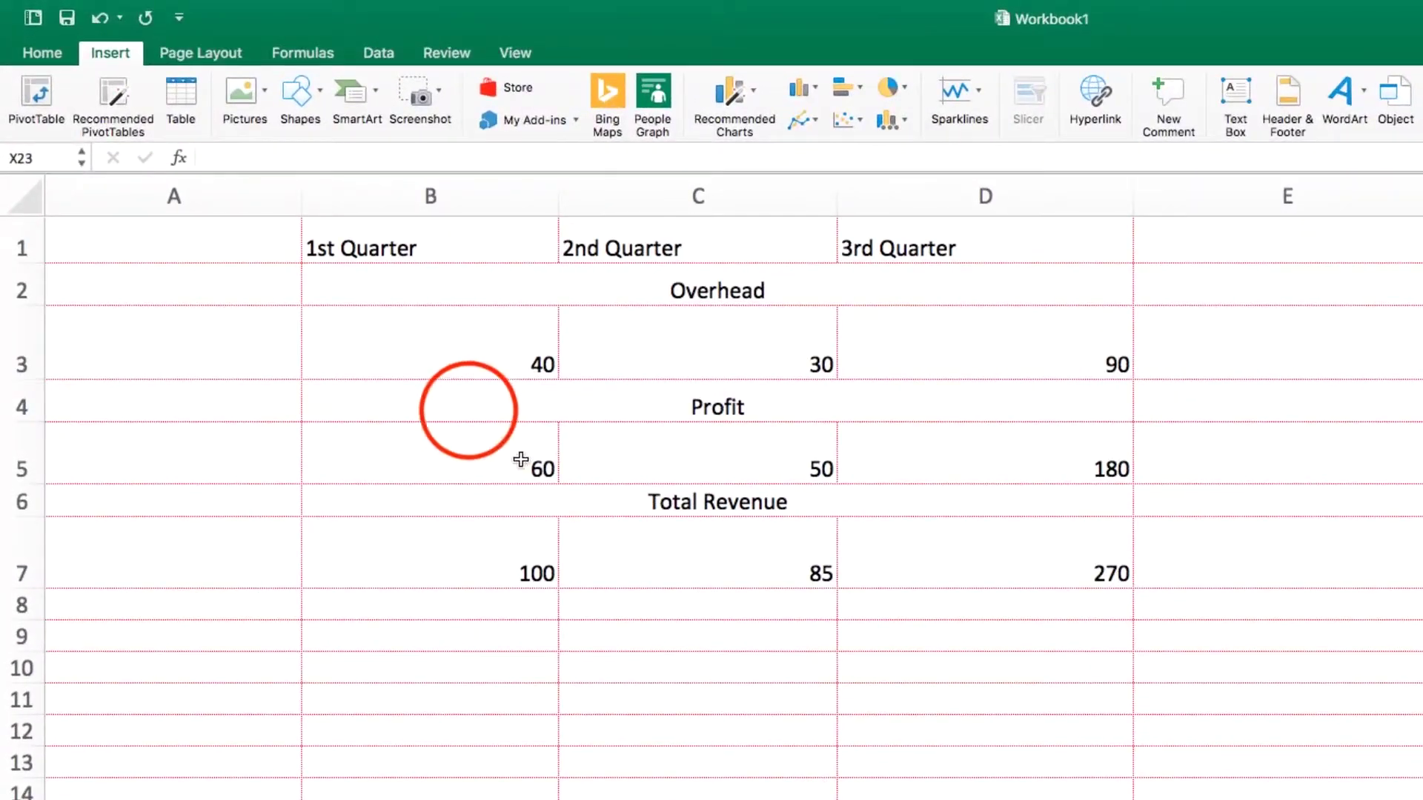
Unmerge the merged Profit heading cells
{"action": "left_click", "coordinate": [466, 412]}
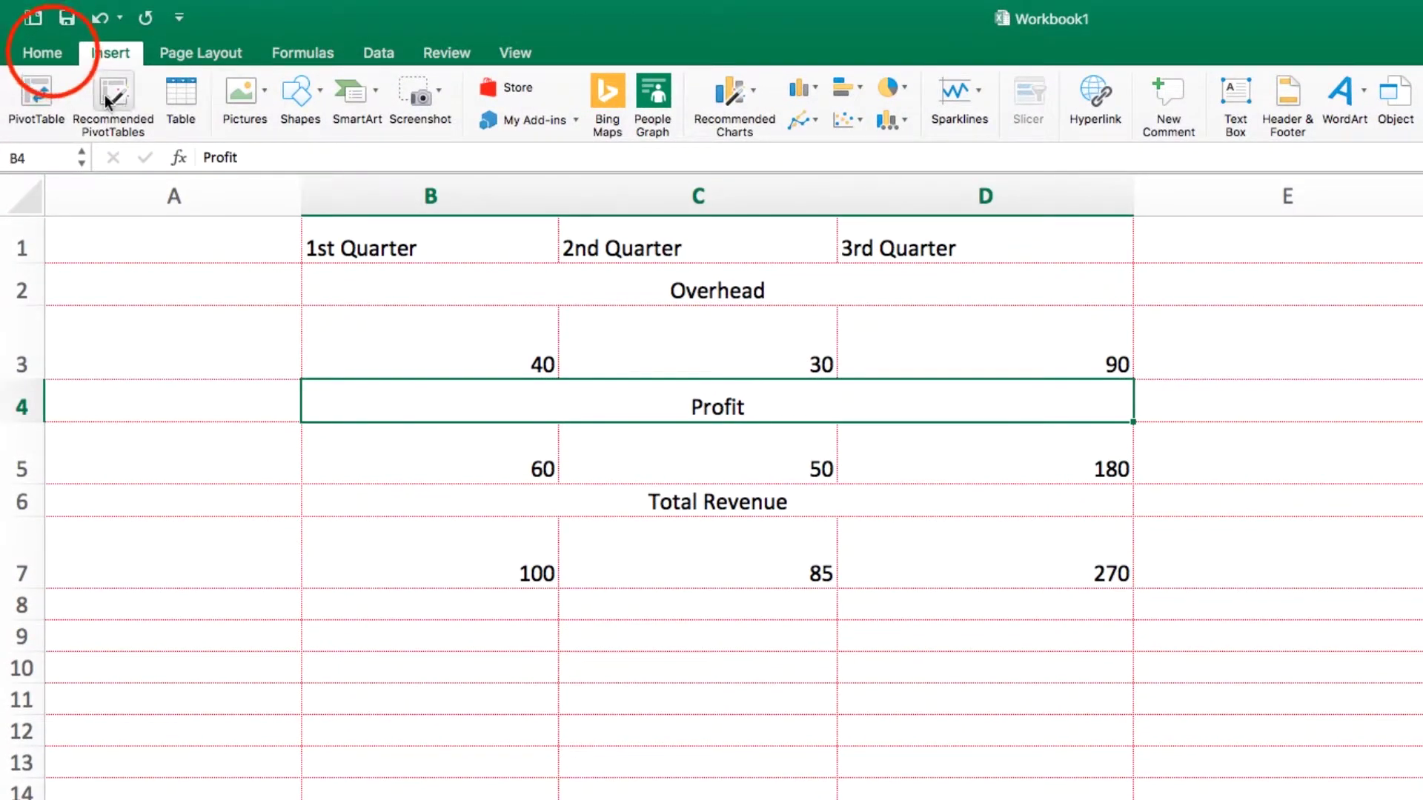
{"action": "left_click", "coordinate": [43, 52]}
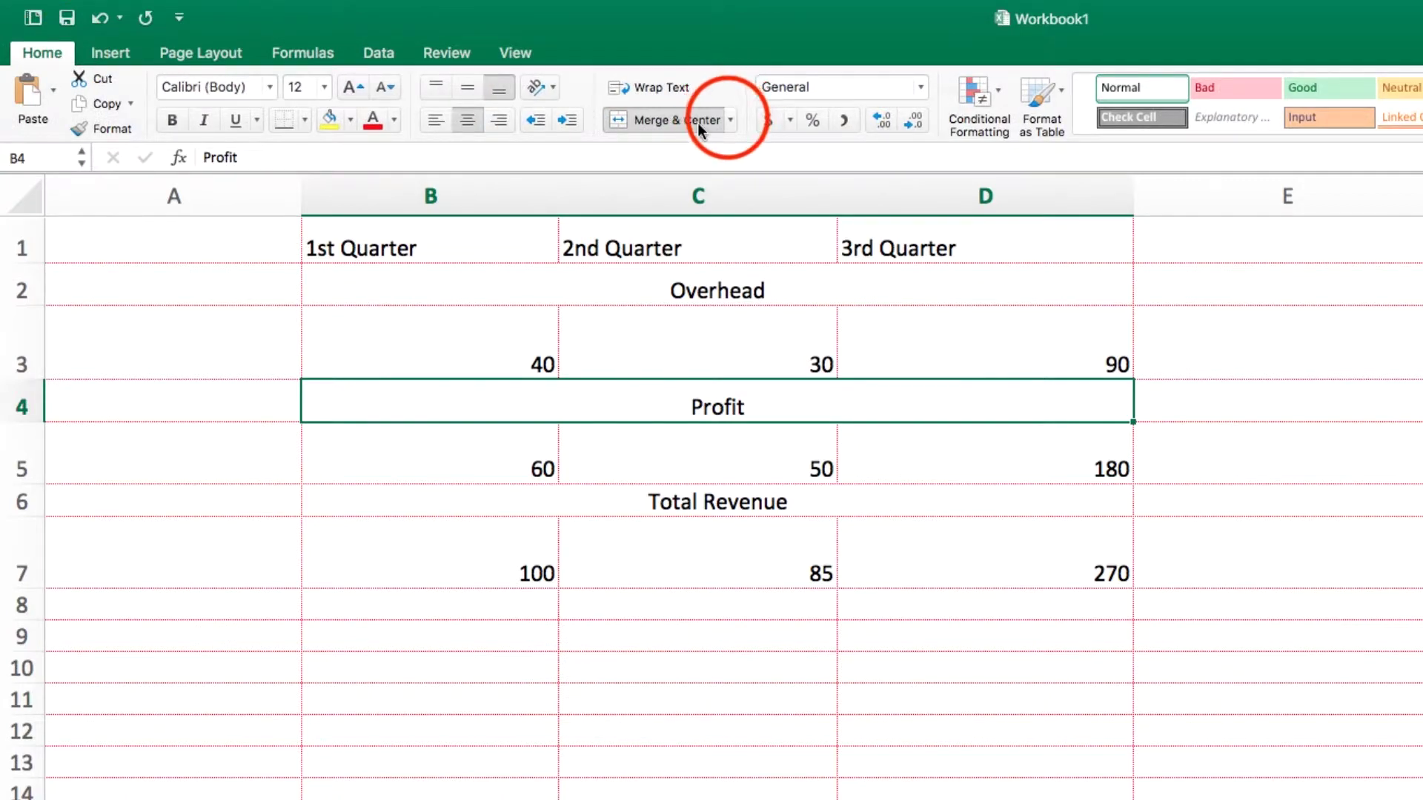
{"action": "left_click", "coordinate": [729, 119]}
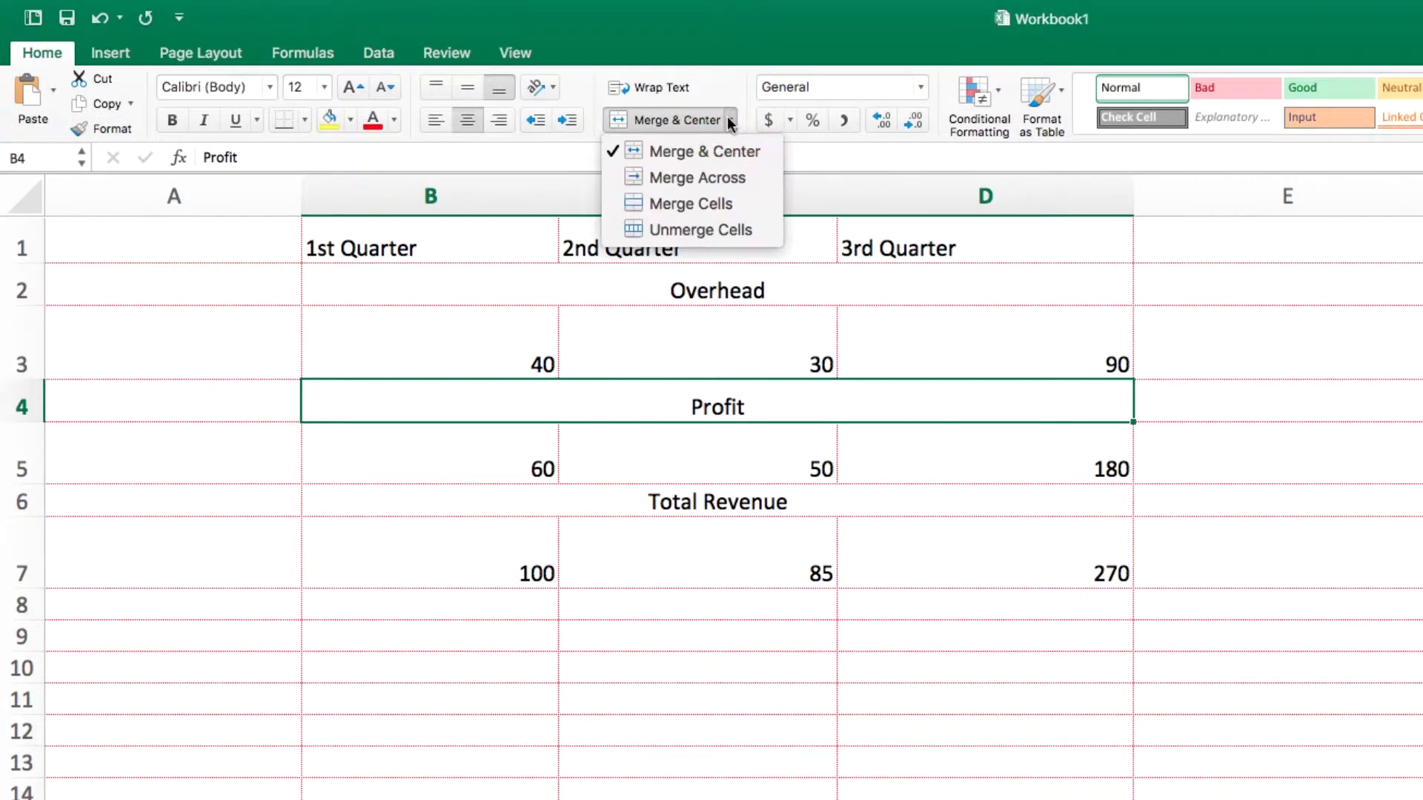
{"action": "left_click", "coordinate": [688, 229]}
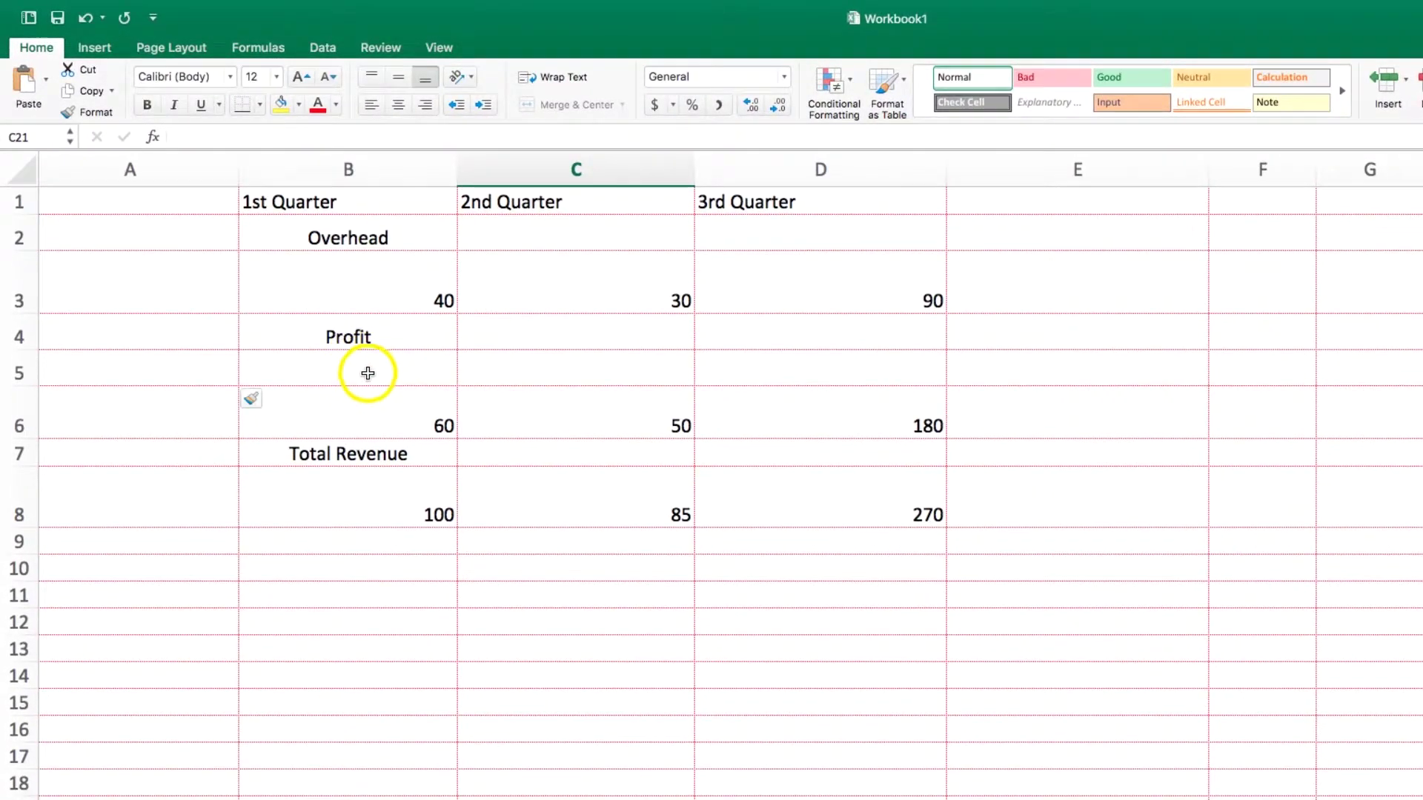
Delete the entire empty row 5 beneath Profit so the rows below move up
{"action": "right_click", "coordinate": [368, 375]}
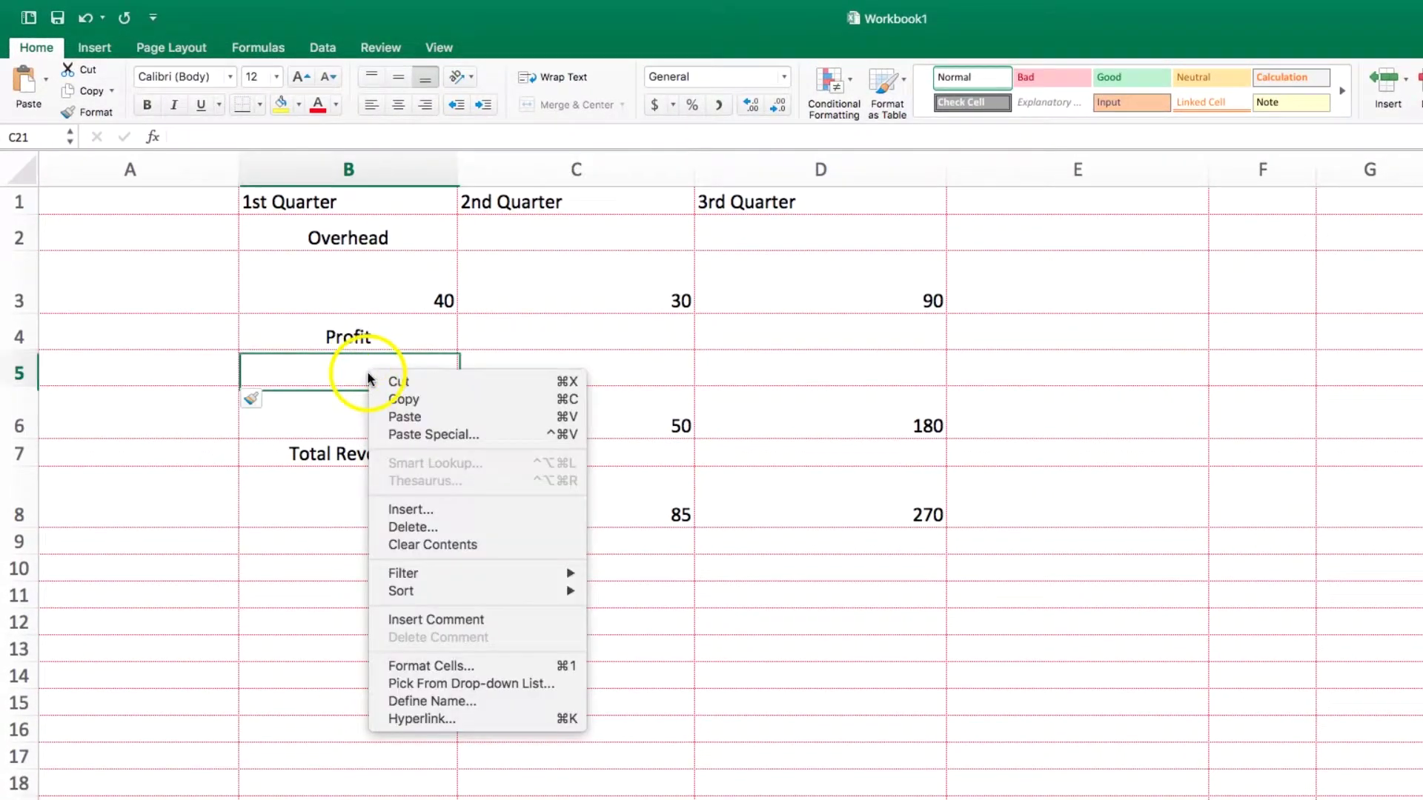
{"action": "left_click", "coordinate": [410, 528]}
{"action": "left_click", "coordinate": [349, 533]}
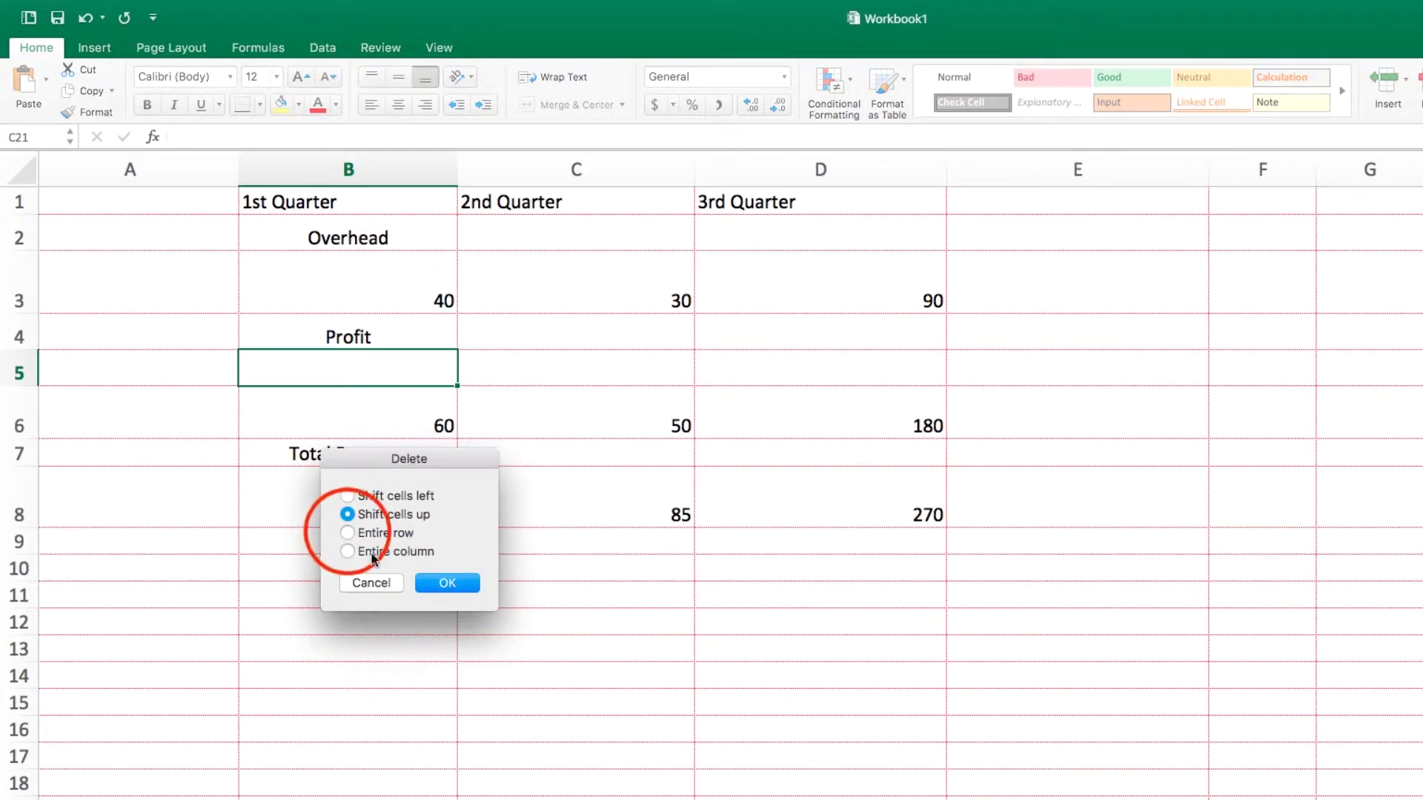
{"action": "left_click", "coordinate": [448, 584]}
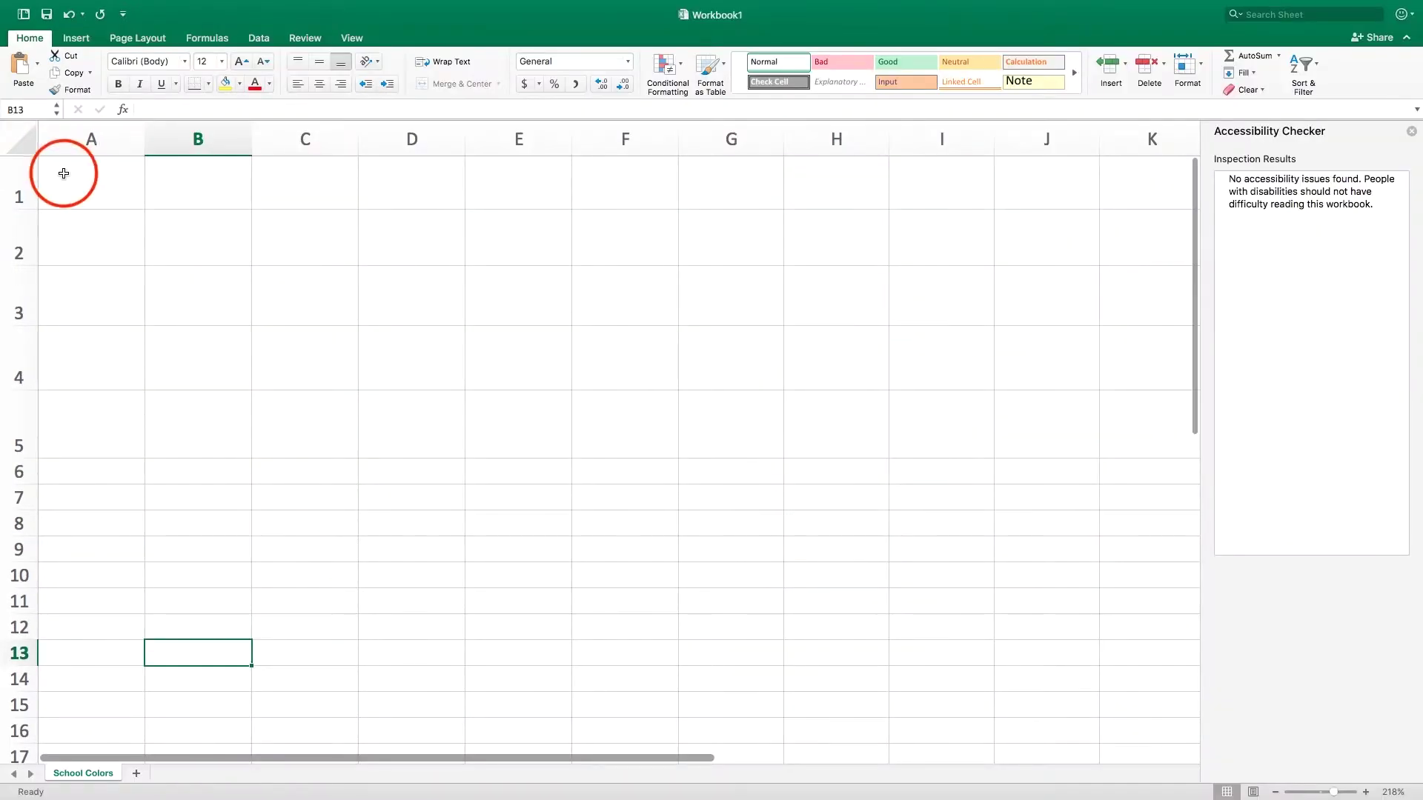
Create a table with headers over A1:D5
{"action": "left_click_drag", "start_coordinate": [67, 179], "coordinate": [410, 443]}
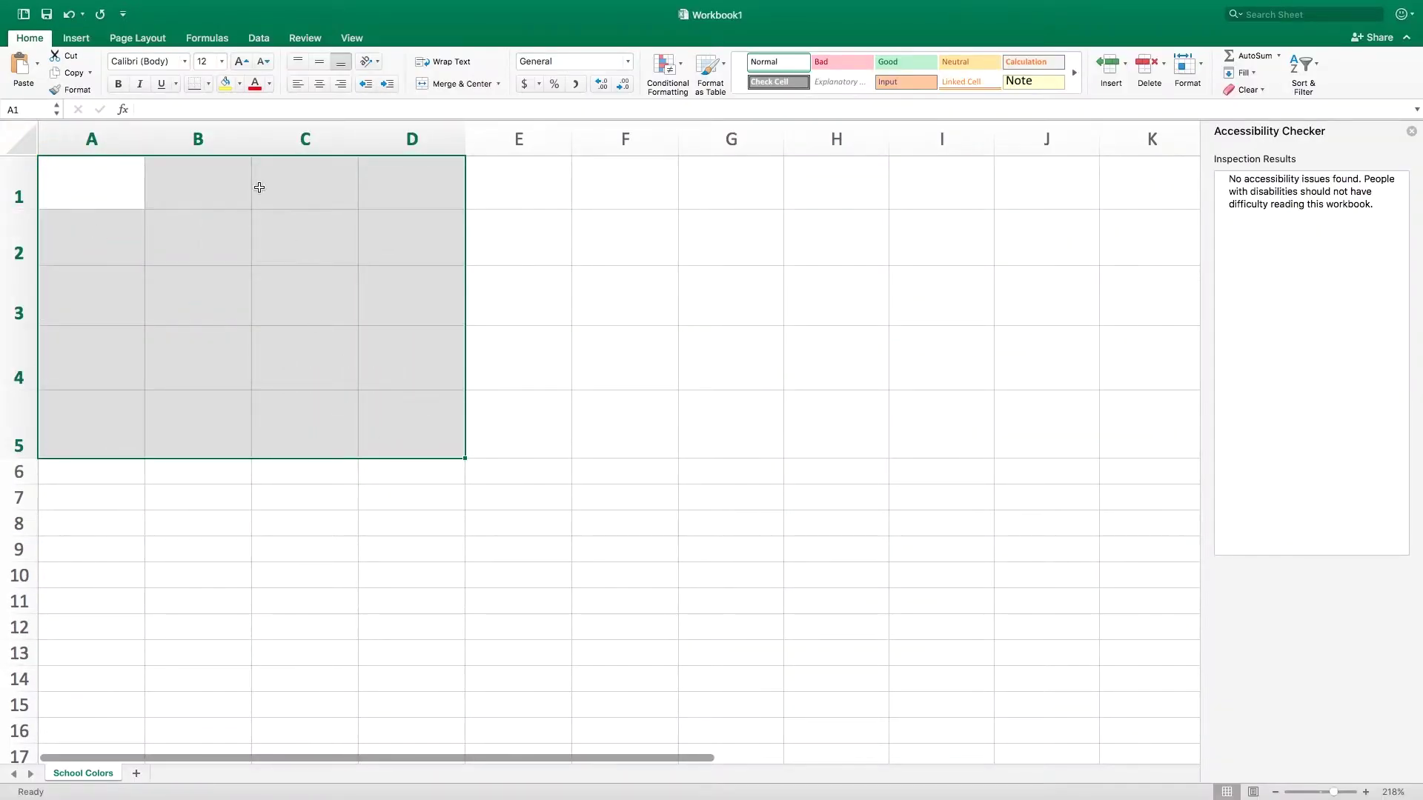
{"action": "left_click", "coordinate": [75, 38]}
{"action": "left_click", "coordinate": [122, 69]}
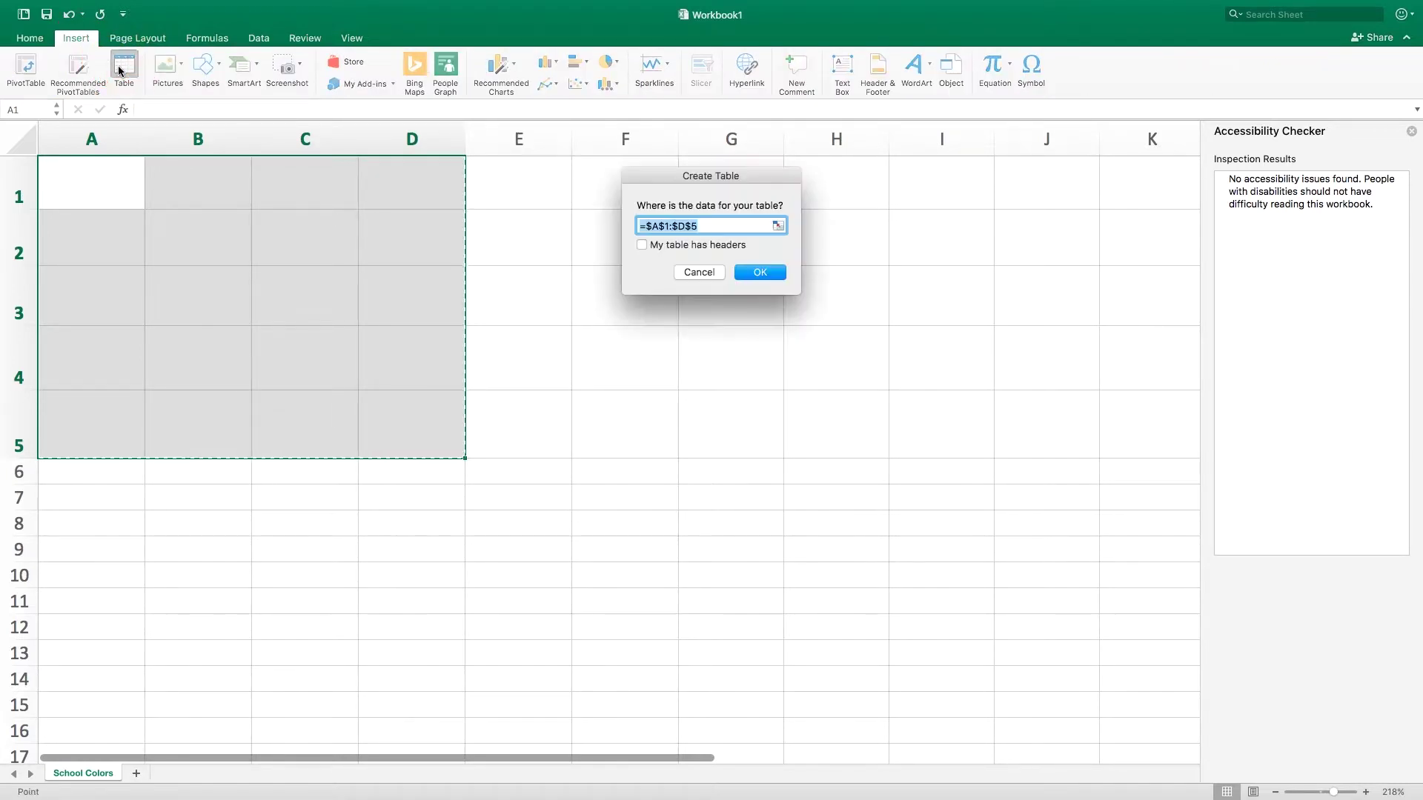
{"action": "left_click", "coordinate": [759, 273]}
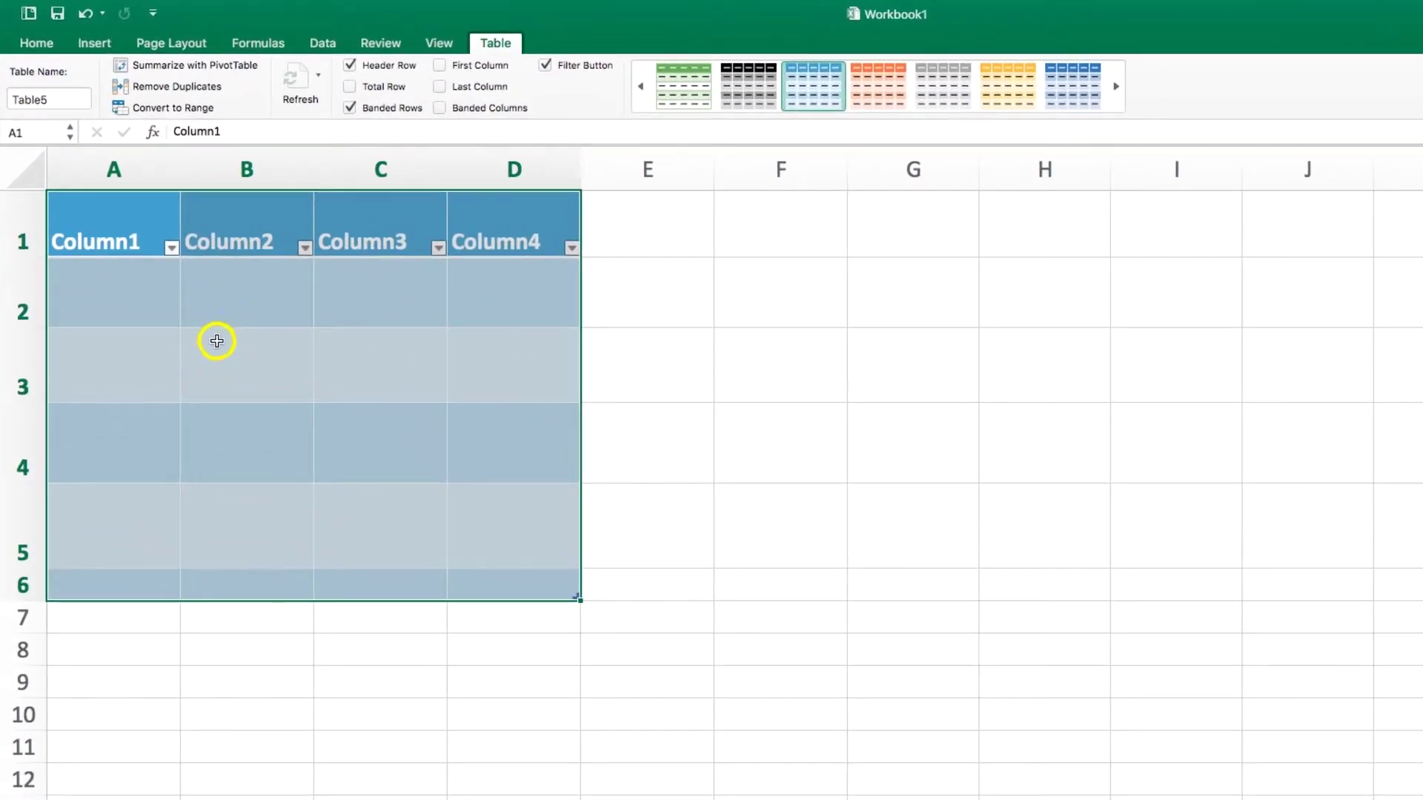
Give the table alt text titled School Colors describing school names and colors
{"action": "right_click", "coordinate": [222, 357]}
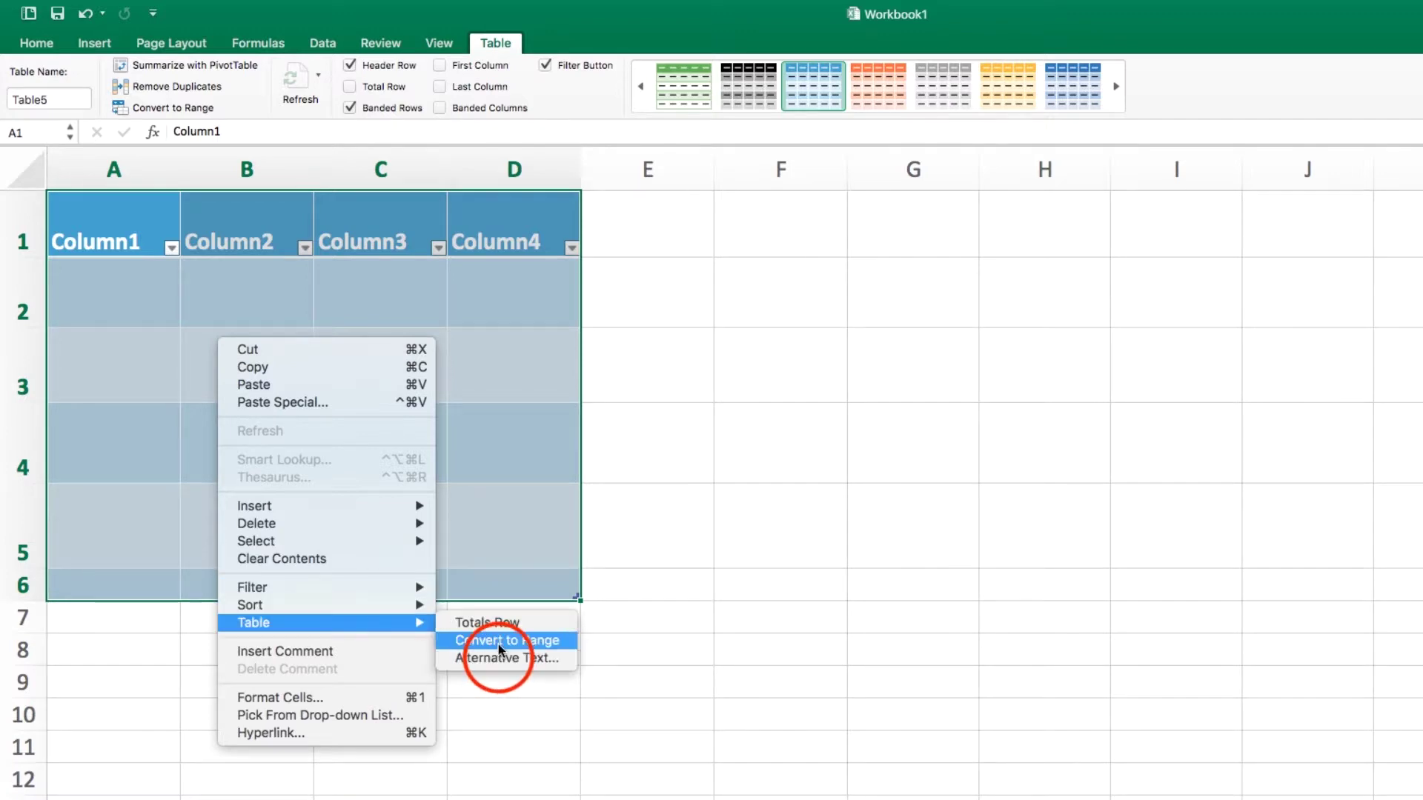
{"action": "left_click", "coordinate": [499, 660]}
{"action": "type", "text": "Sc"}
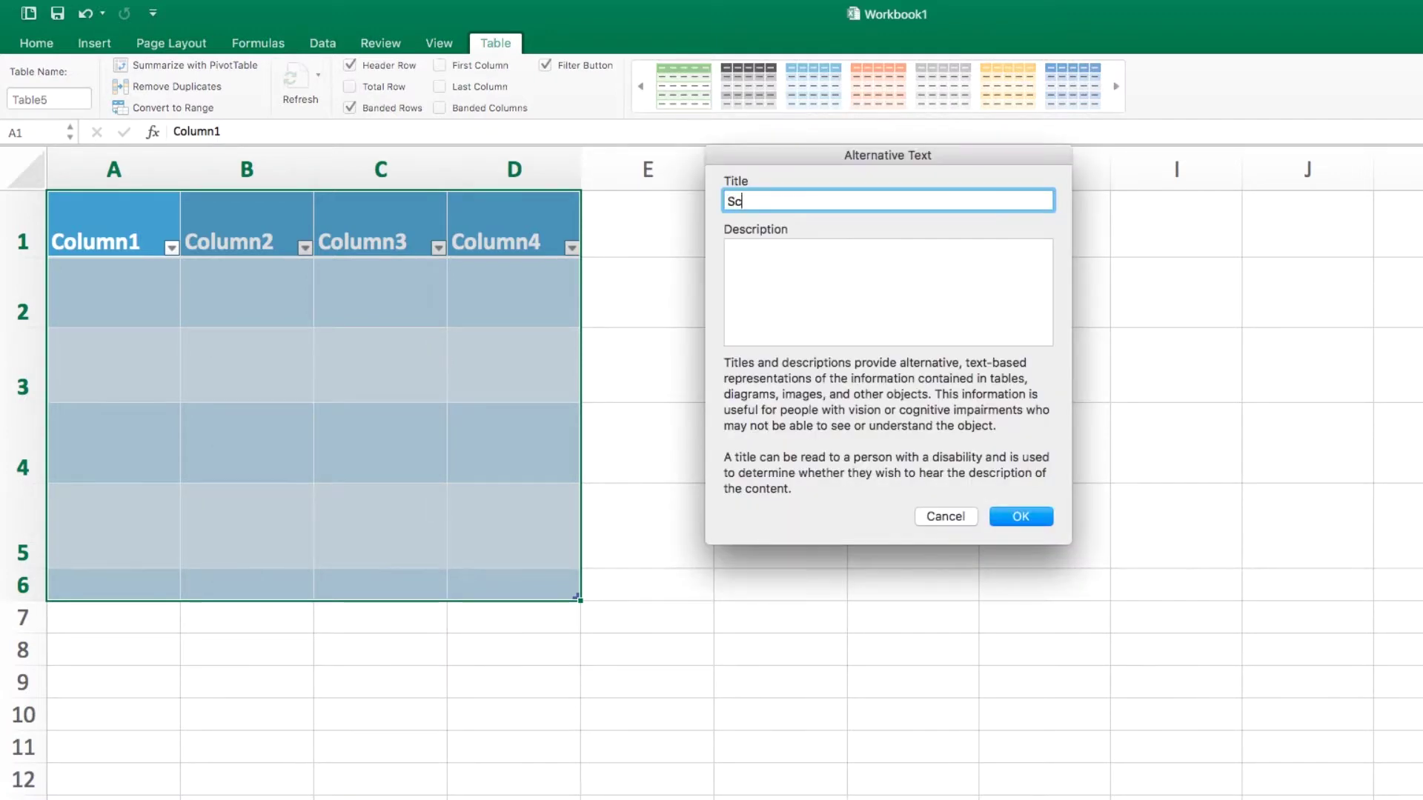
{"action": "type", "text": "hool Colo"}
{"action": "type", "text": "rs"}
{"action": "key", "text": "Tab"}
{"action": "type", "text": "A"}
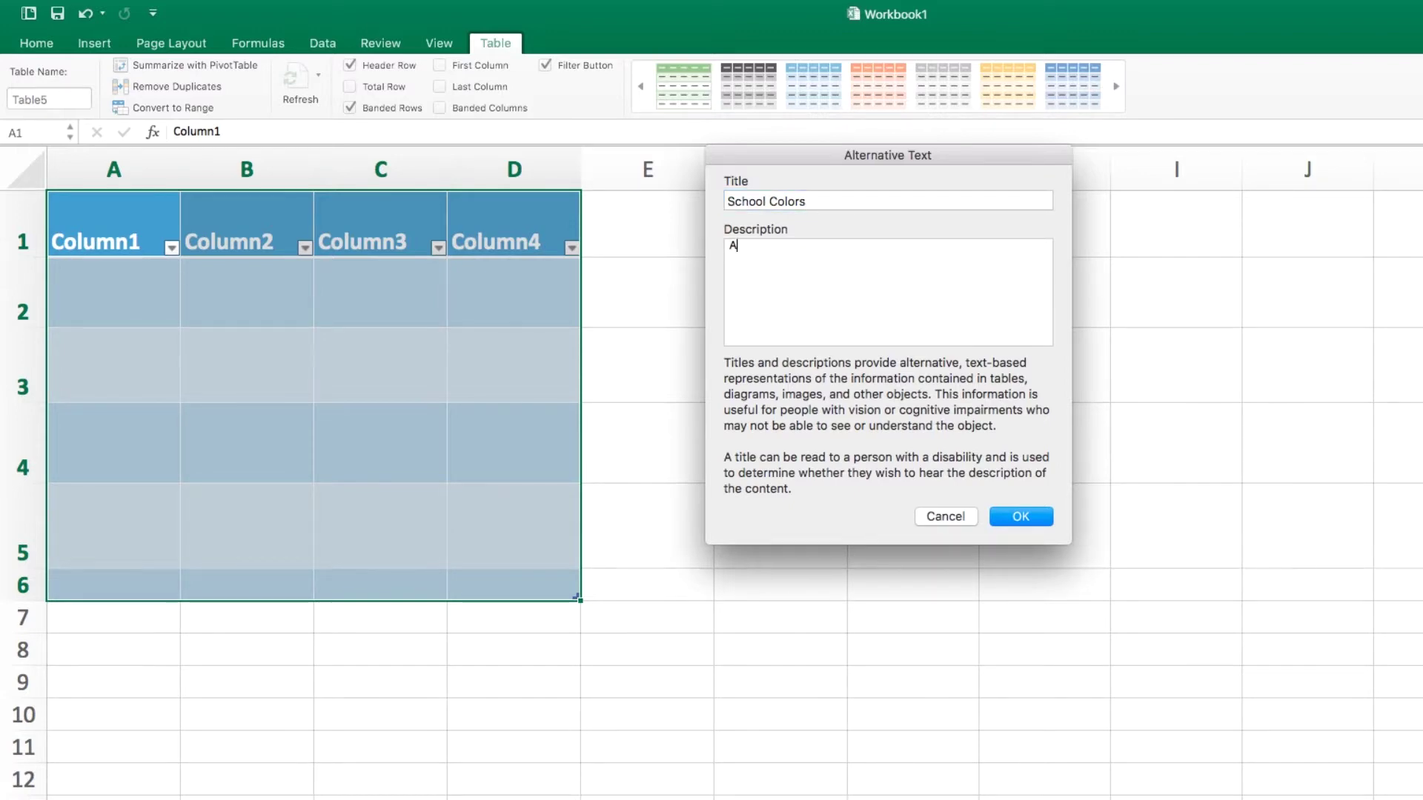
{"action": "type", "text": " Table of "}
{"action": "type", "text": "School "}
{"action": "type", "text": "names and "}
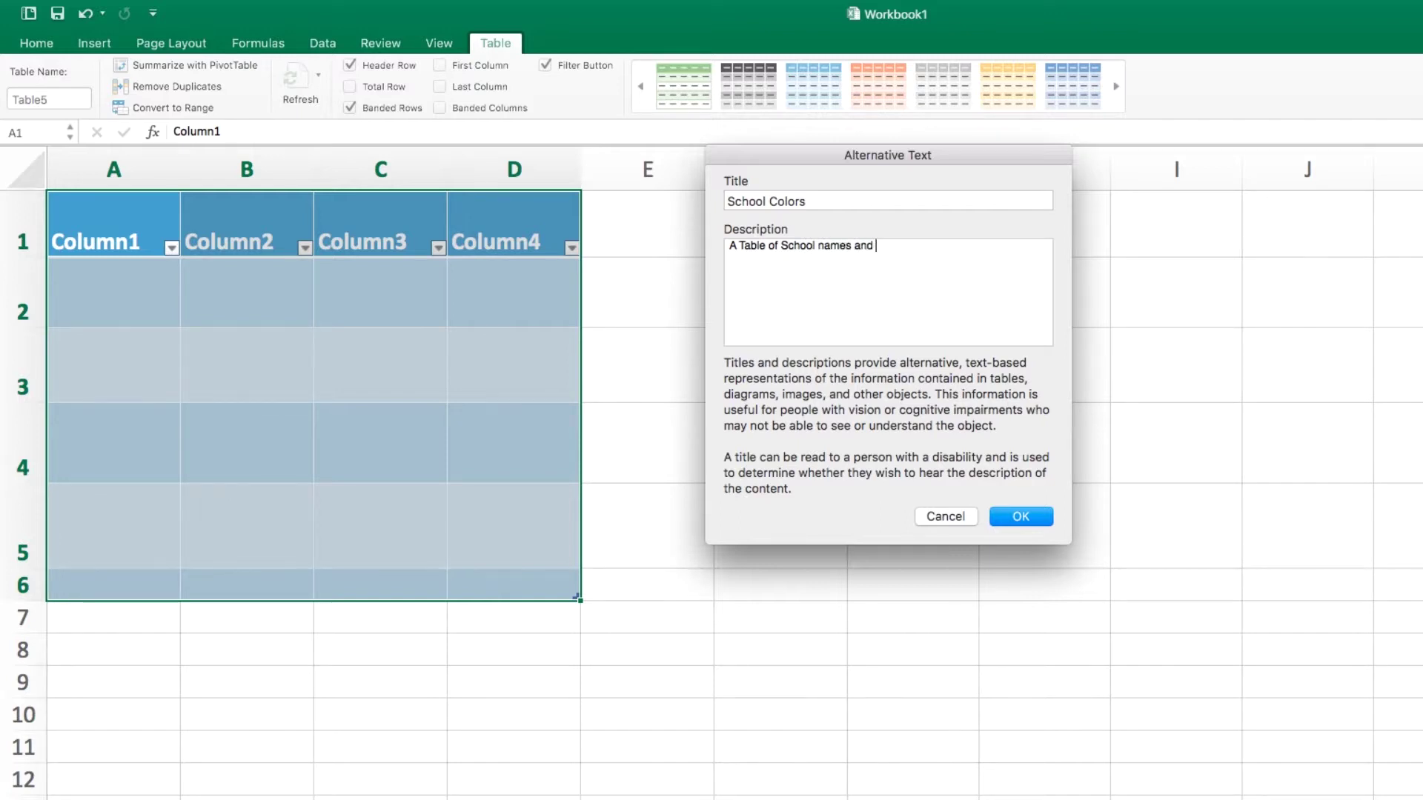
{"action": "type", "text": "colors"}
{"action": "left_click", "coordinate": [1021, 515]}
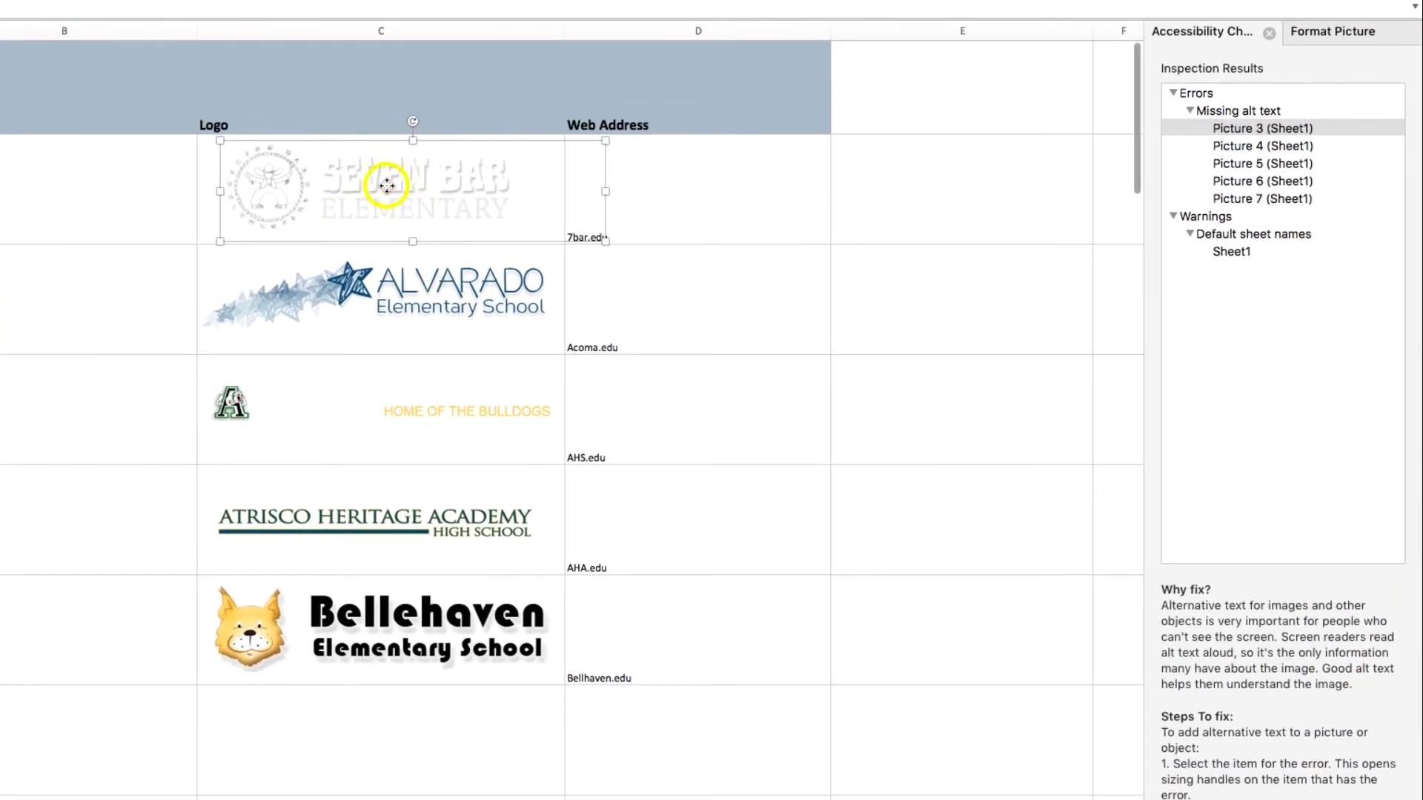
Give the Seven Bar Elementary logo the alt text title 7 Bar Logo in Format Picture
{"action": "right_click", "coordinate": [387, 184]}
{"action": "left_click", "coordinate": [459, 462]}
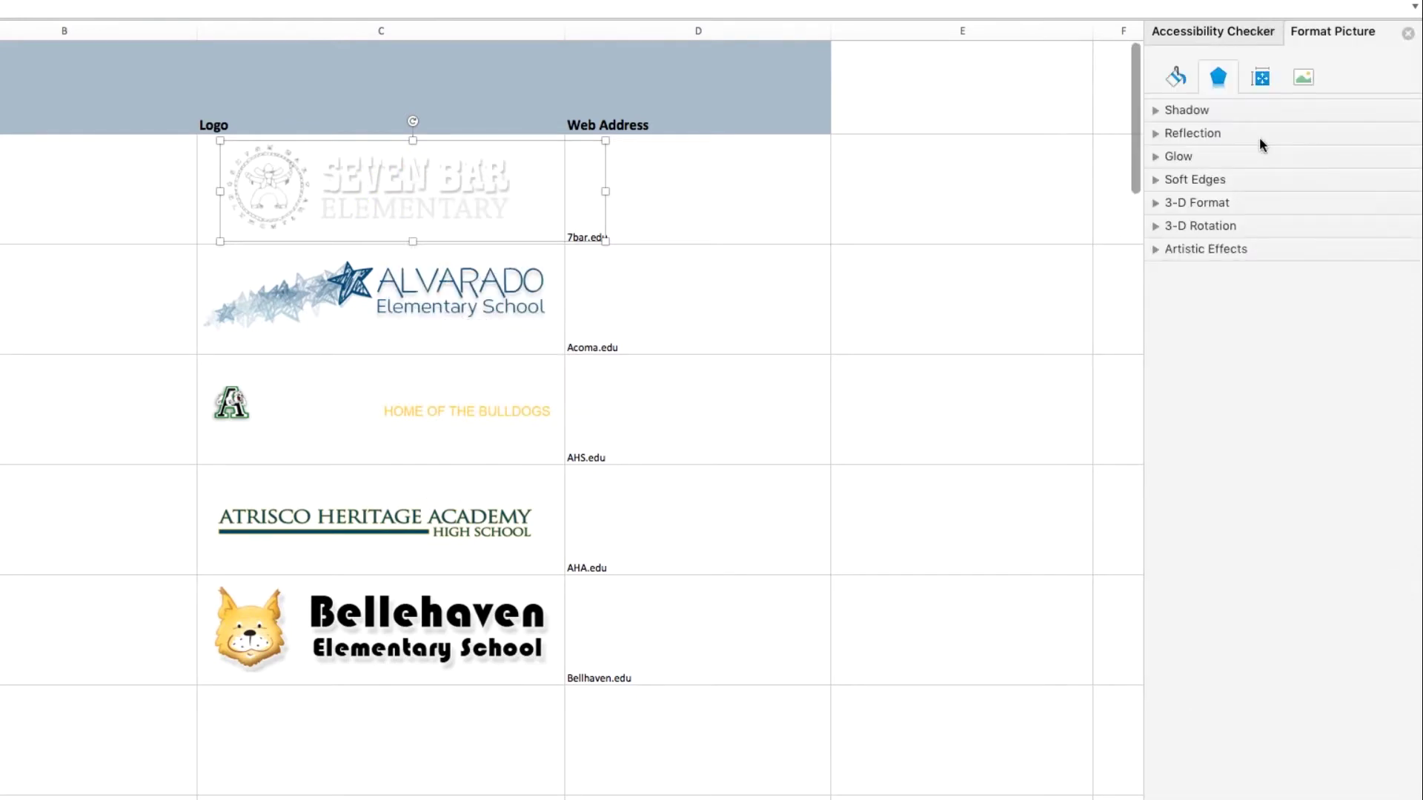
{"action": "left_click", "coordinate": [1261, 77]}
{"action": "left_click", "coordinate": [1186, 178]}
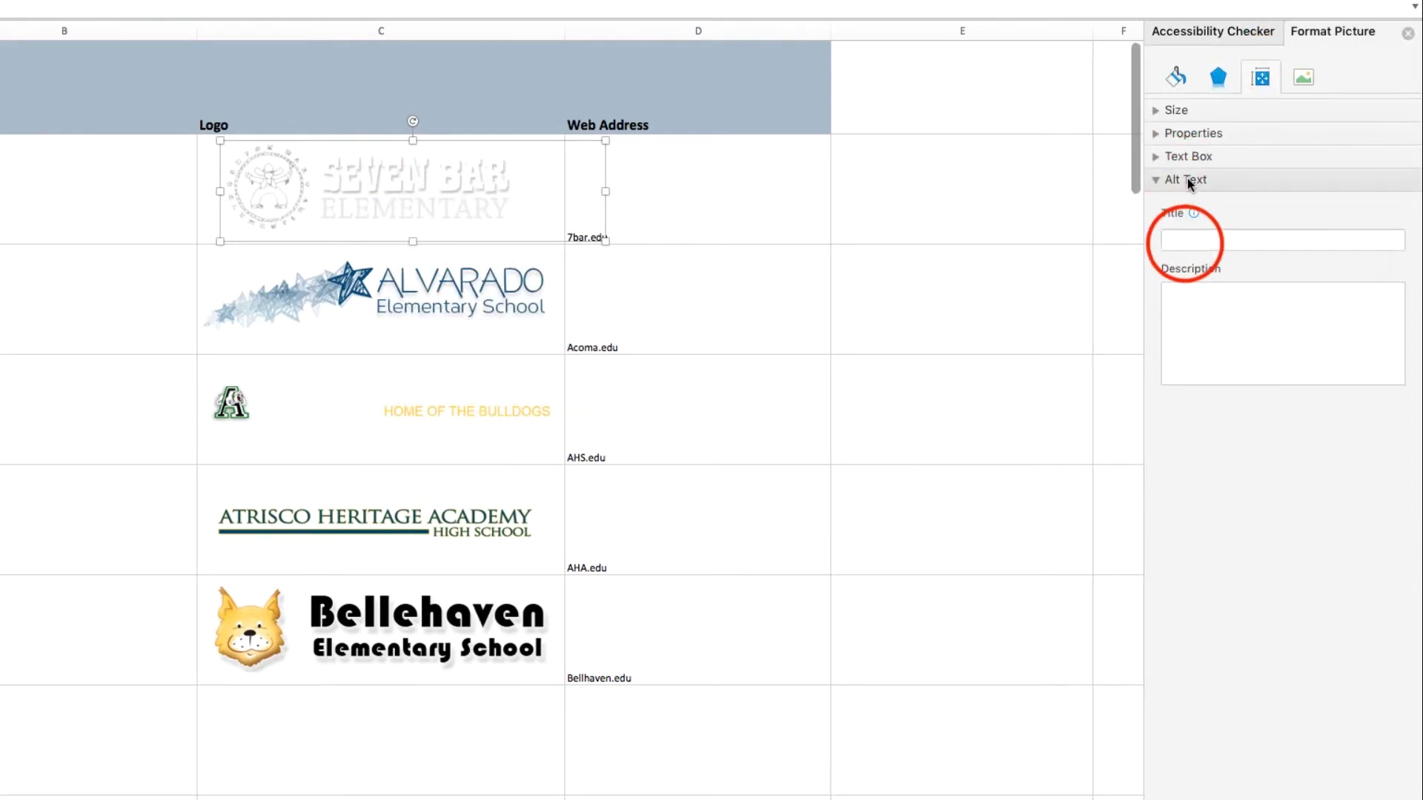
{"action": "left_click", "coordinate": [1185, 241]}
{"action": "type", "text": "7"}
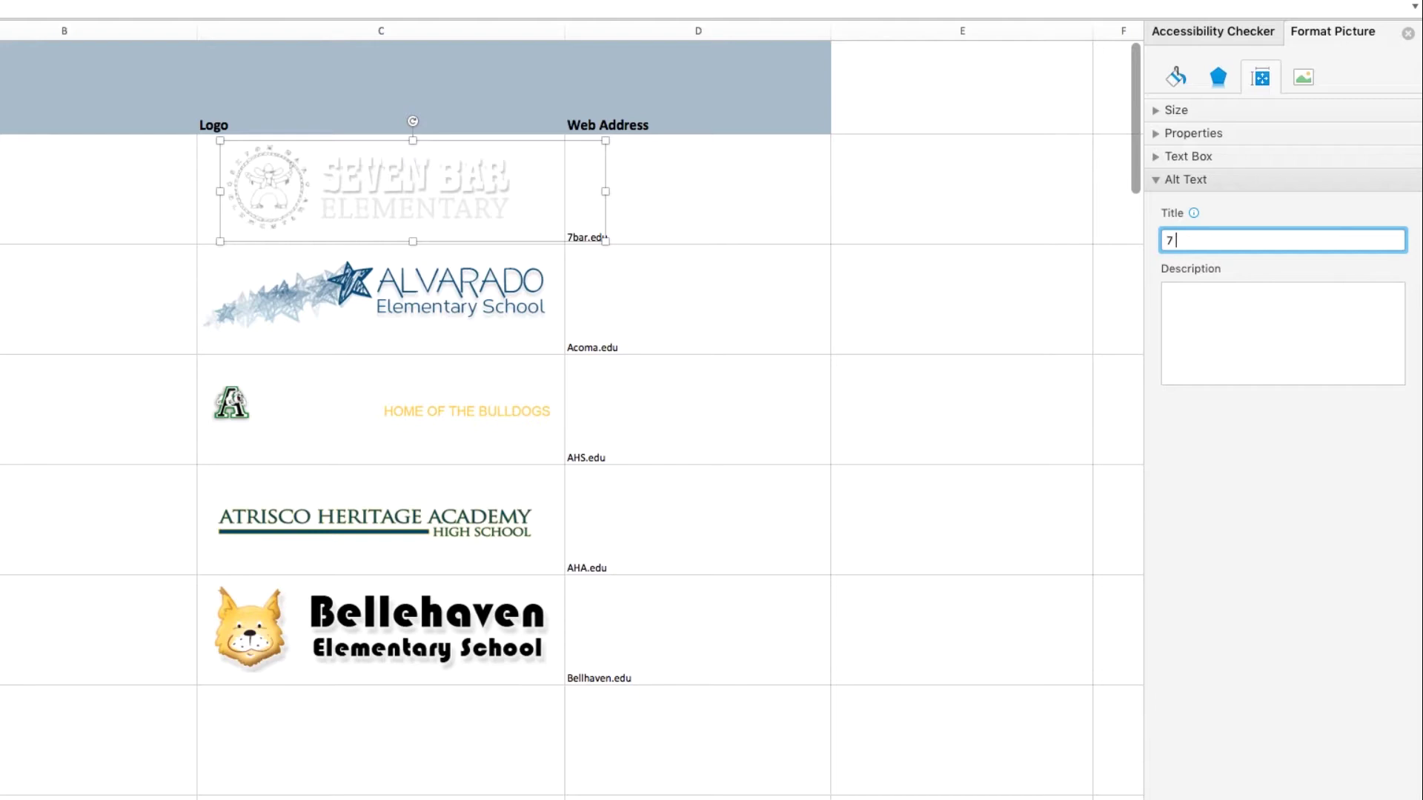
{"action": "type", "text": " Bar Logo"}
{"action": "key", "text": "Return"}
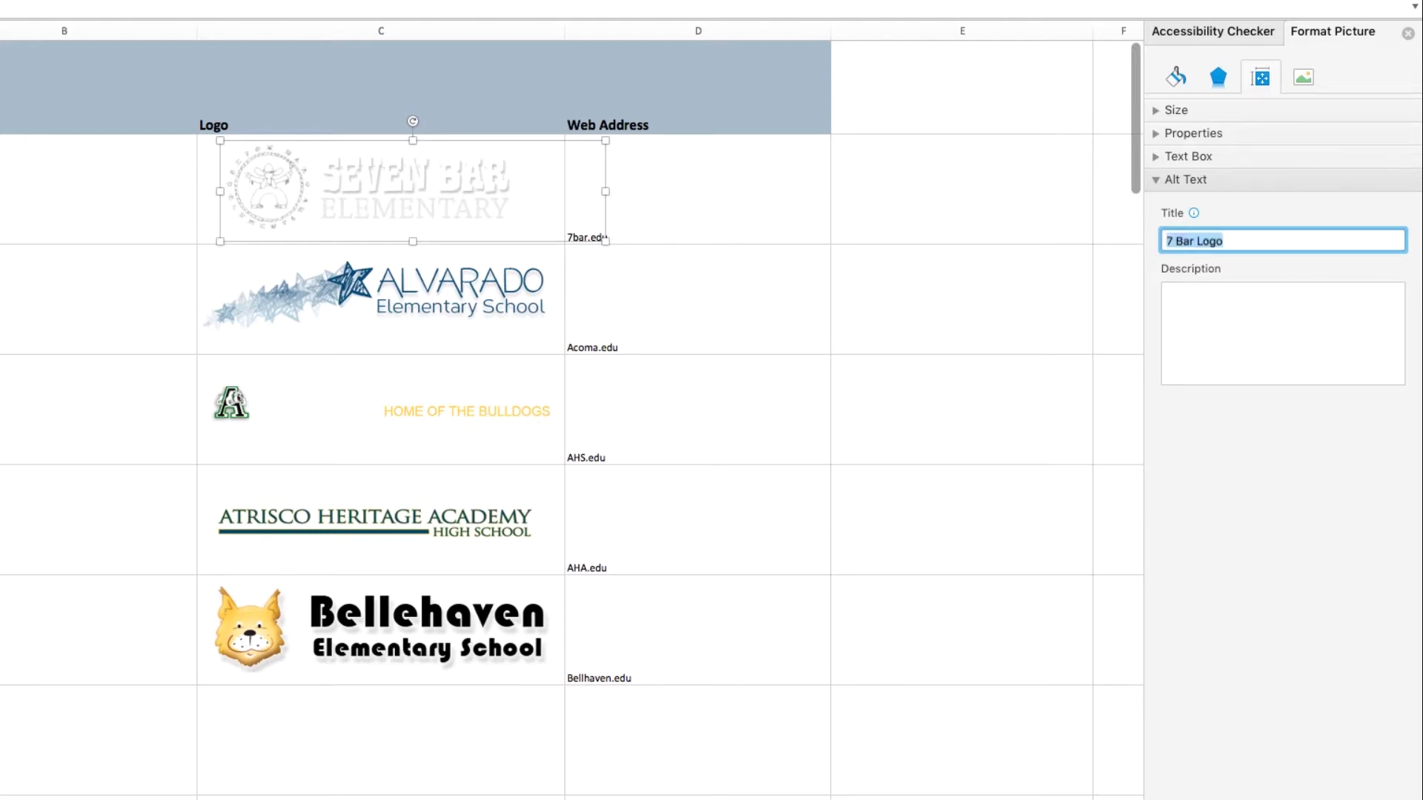